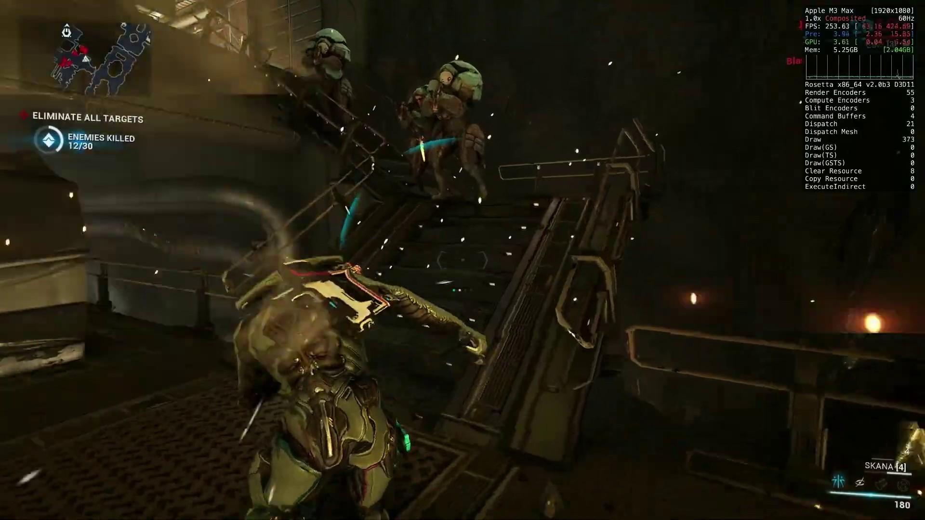
# Slash enemies up the stairs, run along the walkway and shoot the Lancer with the rifle.
pyautogui.press('e')
pyautogui.press('e')
pyautogui.press('e')
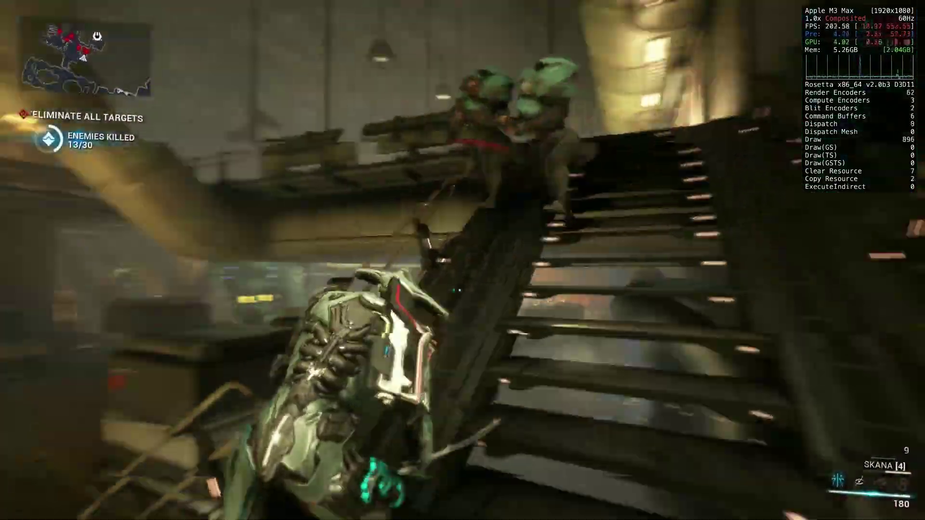
pyautogui.press('e')
pyautogui.press('e')
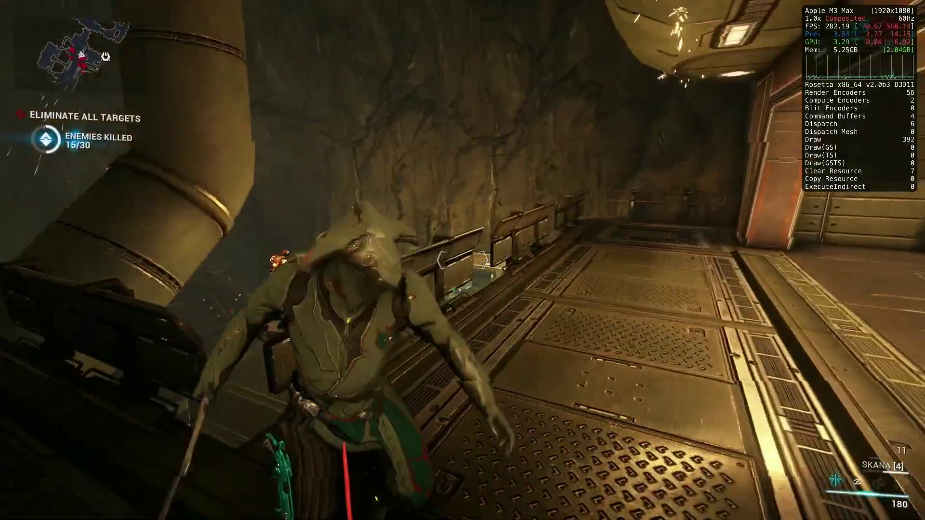
pyautogui.press('w')
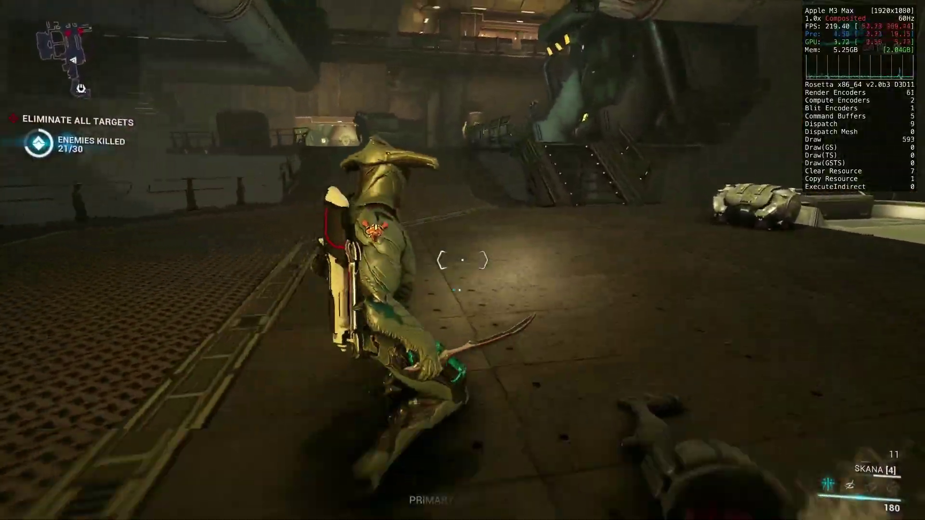
pyautogui.press('w')
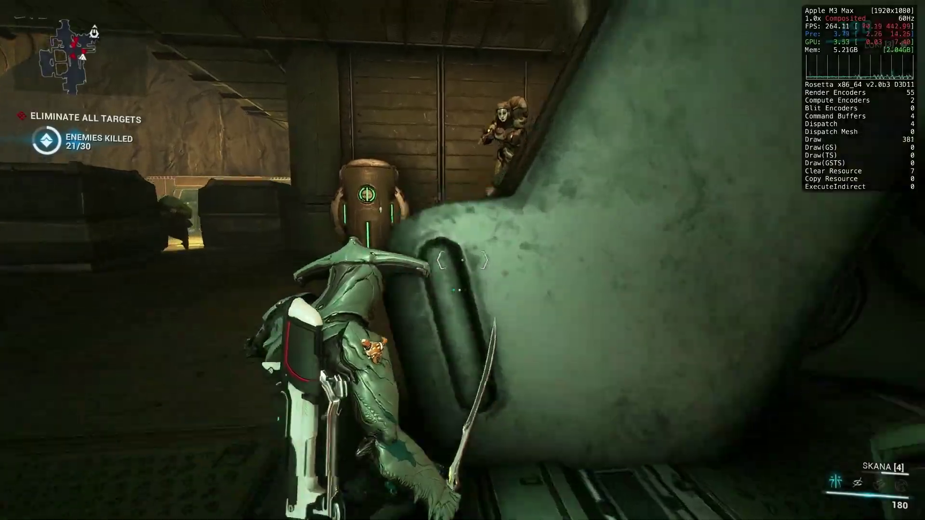
pyautogui.press('e')
pyautogui.press('e')
pyautogui.press('w')
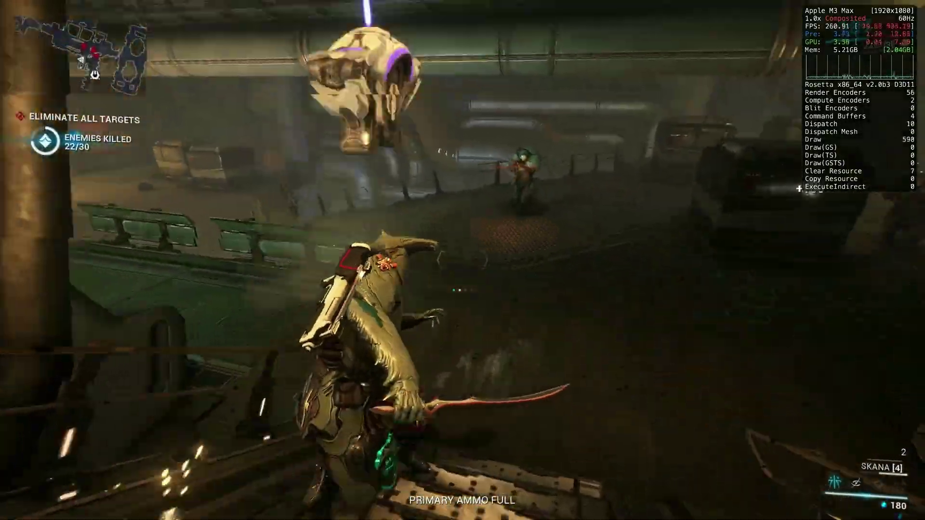
pyautogui.click(462, 260)
# Keep cutting down enemies with the Skana sword past the crates and through the lit doorway.
pyautogui.press('e')
pyautogui.press('e')
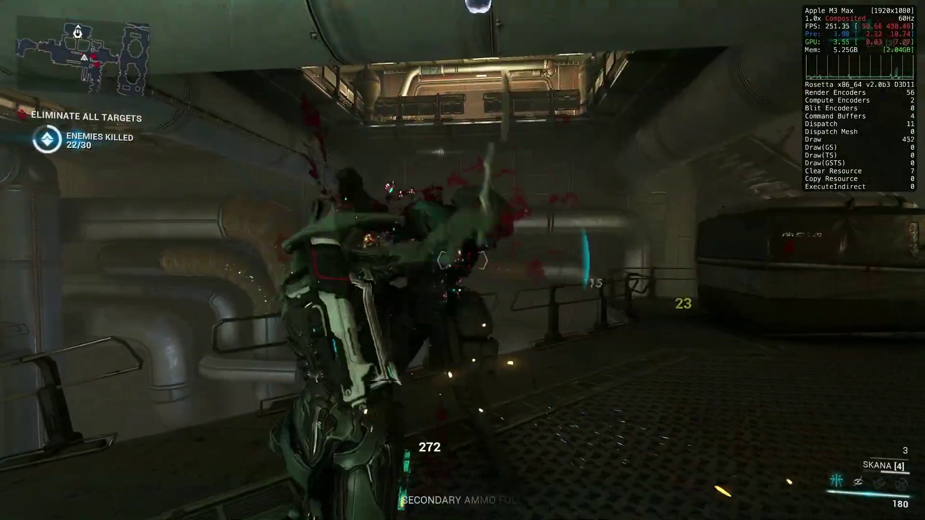
pyautogui.press('w')
pyautogui.press('e')
pyautogui.press('e')
pyautogui.press('e')
pyautogui.press('w')
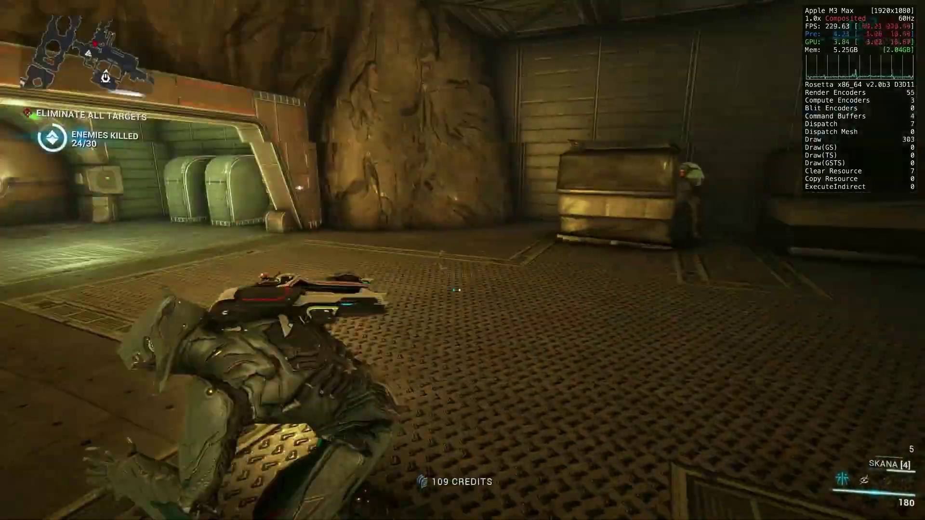
pyautogui.press('w')
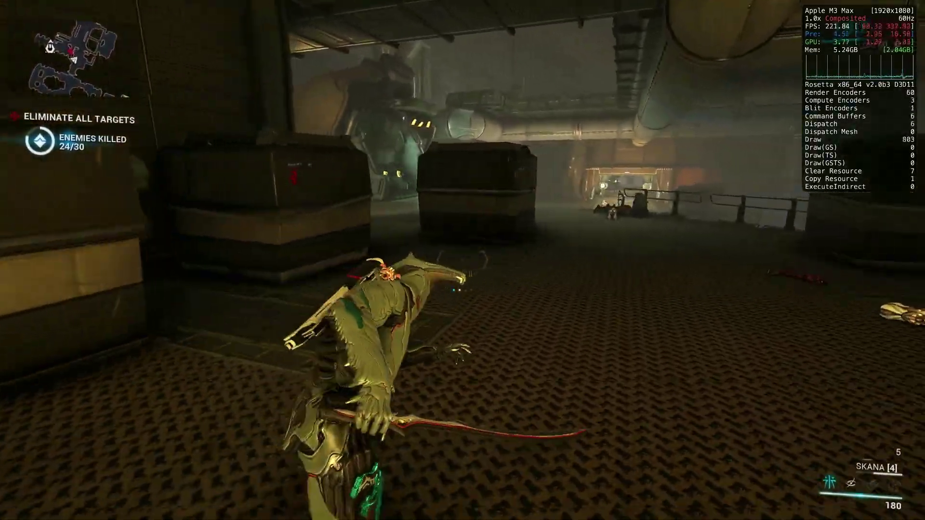
pyautogui.press('w')
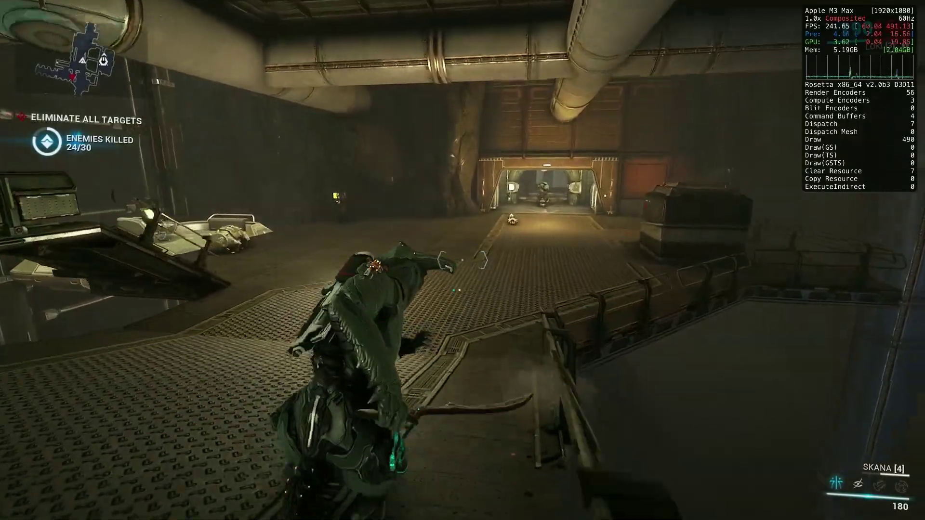
pyautogui.press('e')
pyautogui.press('w')
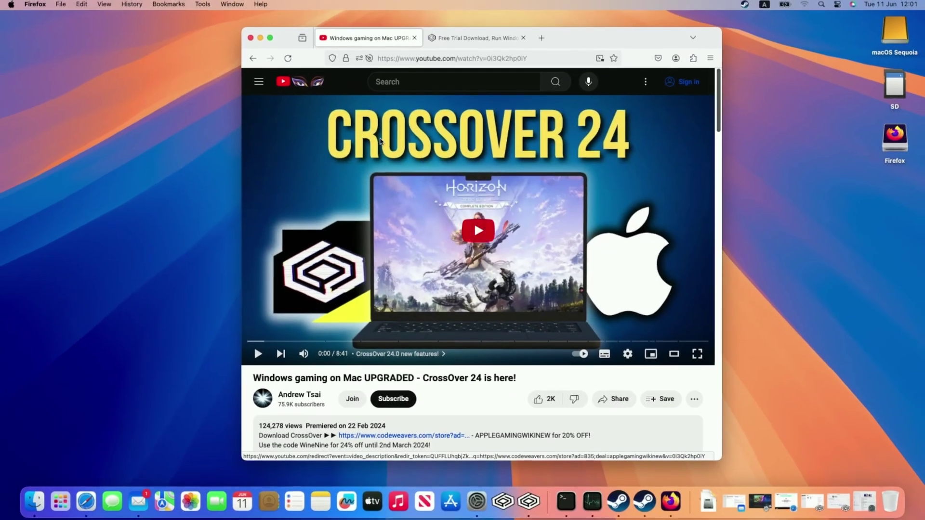
# Paste the promo code into the CodeWeavers store's Promo Code field and submit it.
pyautogui.scroll(-3, 718, 182)
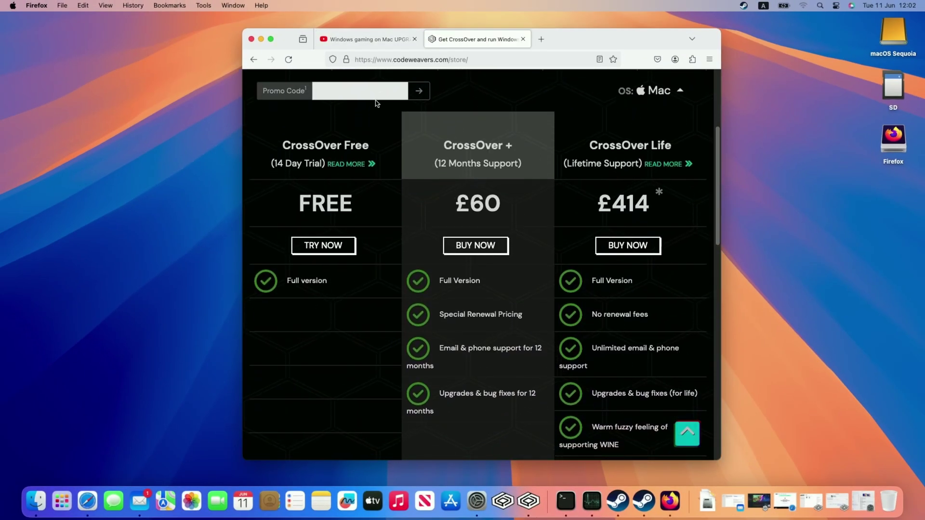
pyautogui.click(336, 89)
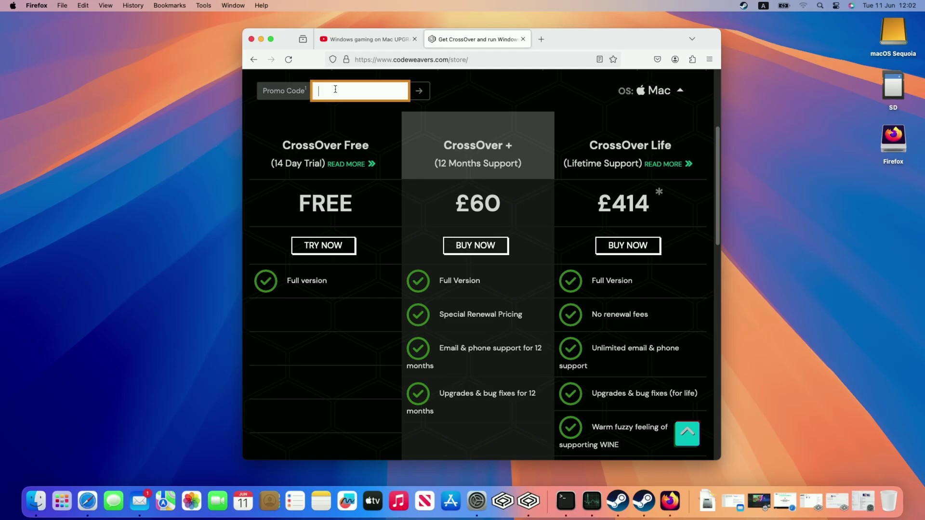
pyautogui.write('APPLEGAMINGWIKINEW')
pyautogui.doubleClick(407, 89)
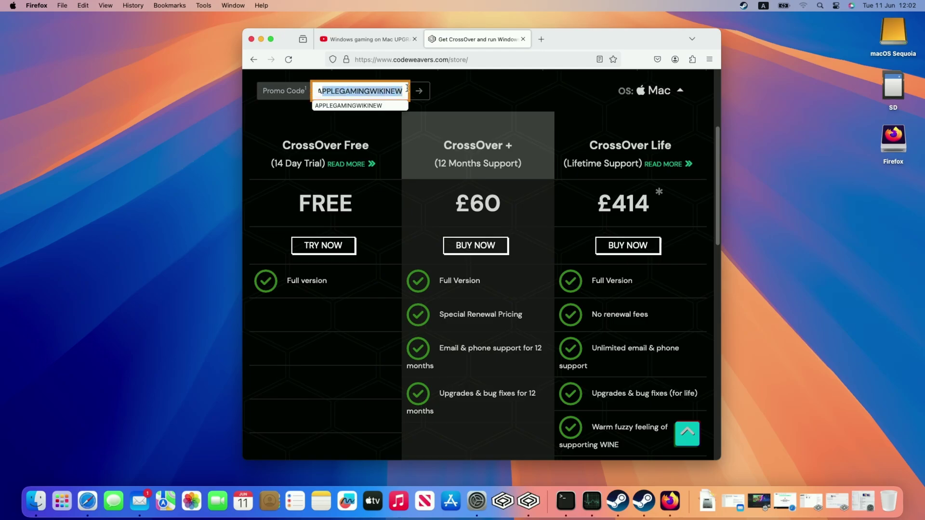
pyautogui.click(419, 91)
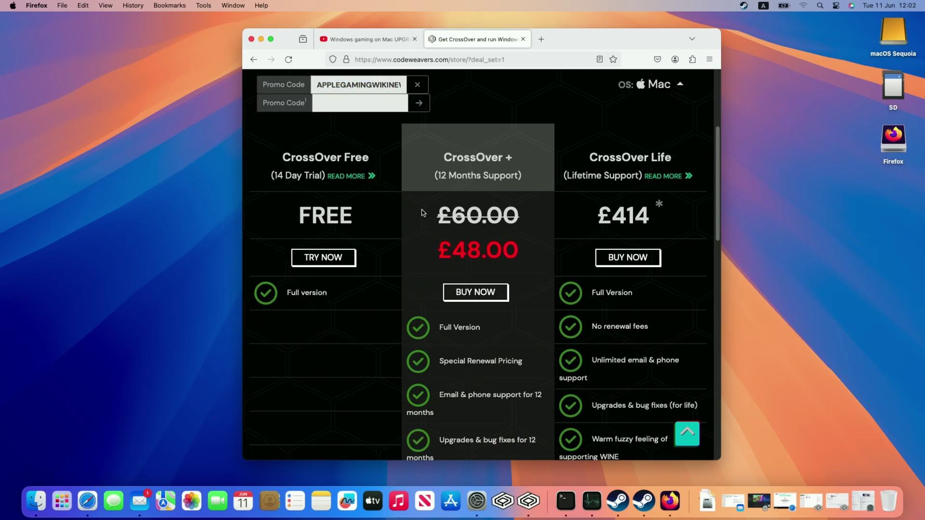
# Highlight the discounted £48.00 CrossOver+ price and the CrossOver Free trial heading.
pyautogui.moveTo(428, 242); pyautogui.dragTo(521, 251)
pyautogui.click(537, 254)
pyautogui.moveTo(438, 166)
pyautogui.mouseDown()
pyautogui.moveTo(515, 158)
pyautogui.moveTo(444, 160)
pyautogui.mouseUp()
pyautogui.click(517, 158)
pyautogui.click(440, 170)
pyautogui.moveTo(284, 153); pyautogui.dragTo(364, 187)
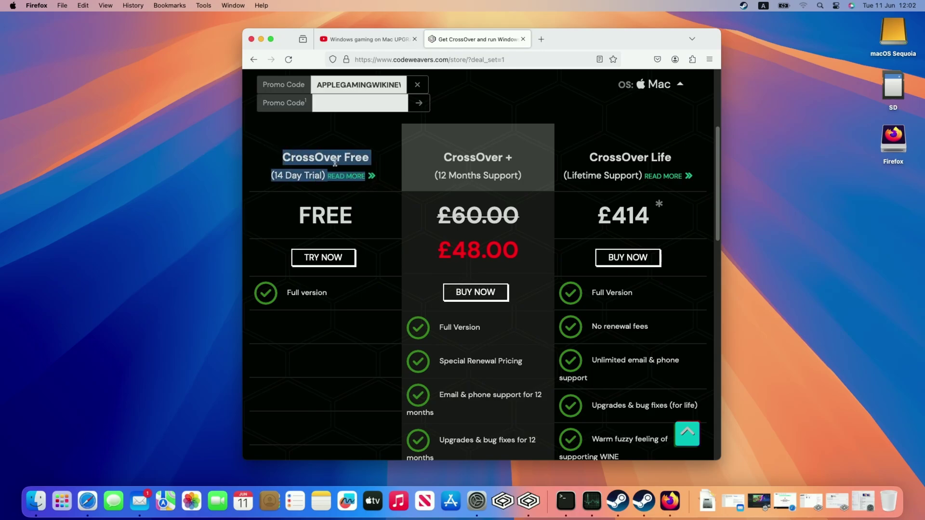
pyautogui.click(301, 176)
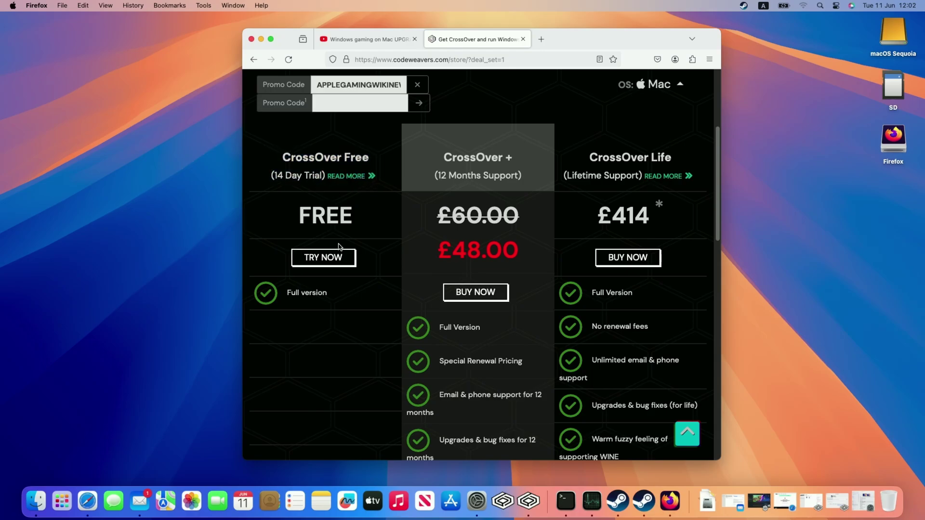
# Open the CrossOver Free 14-day trial download page and scroll down to its form.
pyautogui.click(337, 260)
pyautogui.scroll(-5, 708, 188)
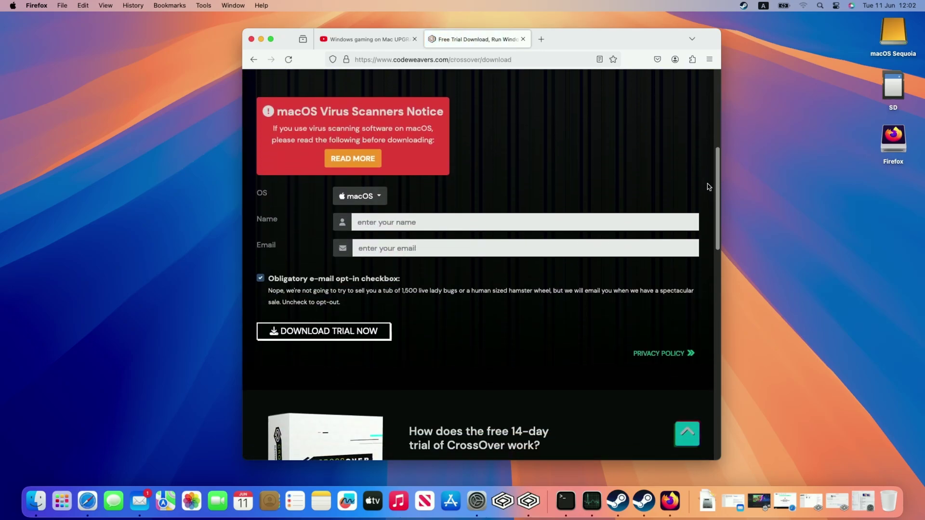
pyautogui.scroll(-1, 708, 188)
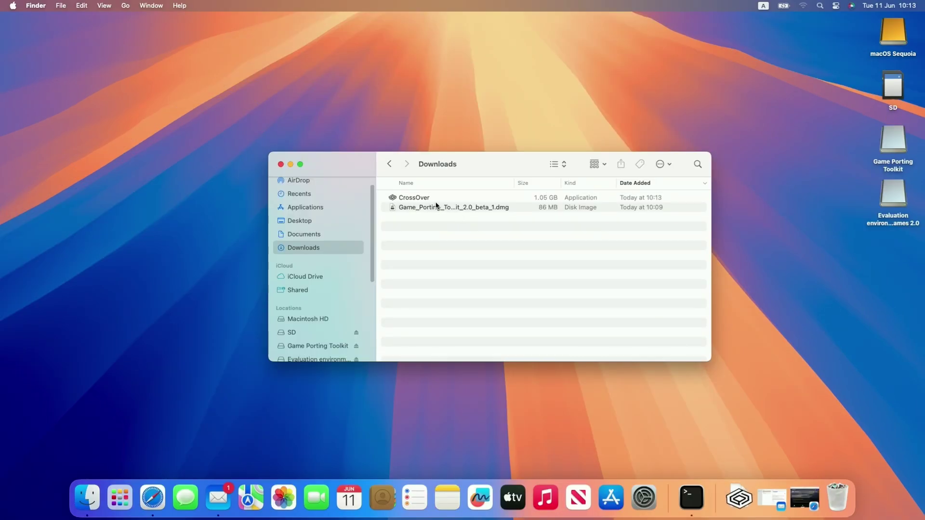
# Move the downloaded CrossOver app into Applications and launch it.
pyautogui.click(415, 200)
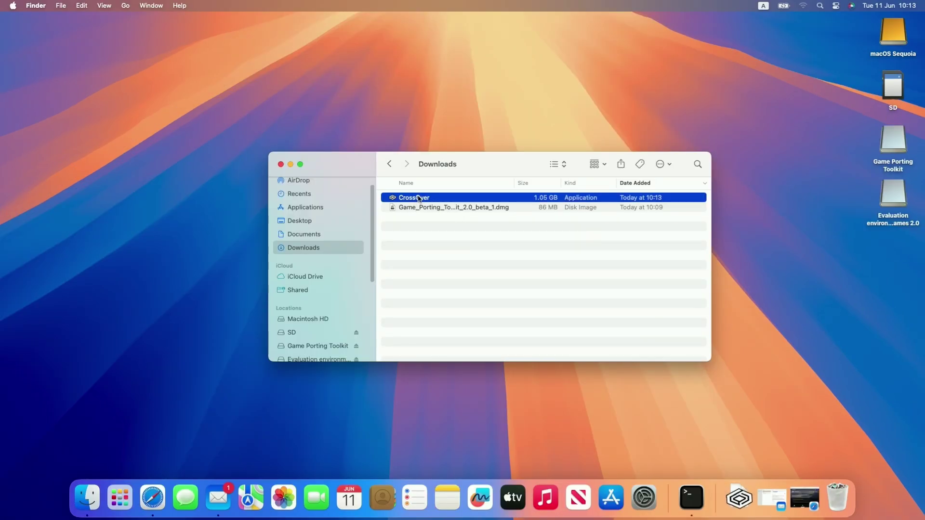
pyautogui.moveTo(418, 199); pyautogui.dragTo(509, 277)
pyautogui.click(520, 266)
pyautogui.doubleClick(498, 264)
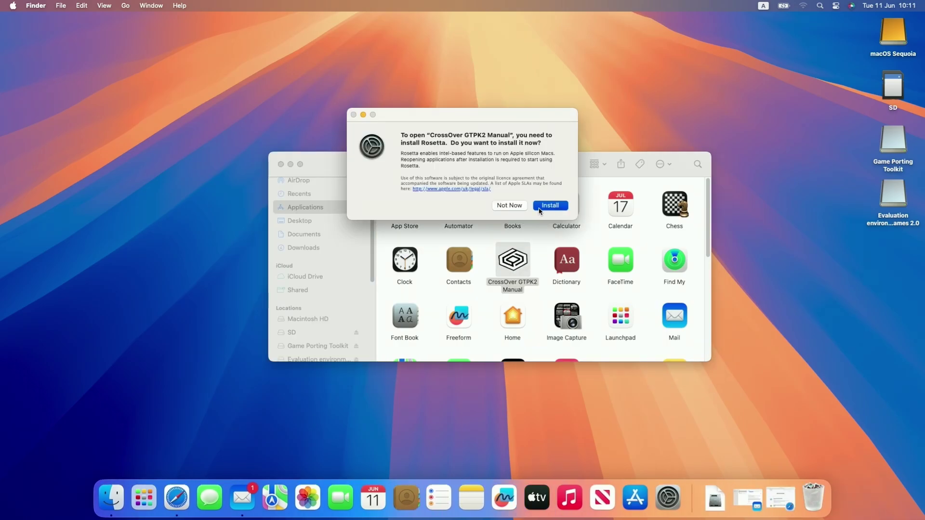
# Install Rosetta and continue with the CrossOver trial instead of unlocking it.
pyautogui.click(540, 208)
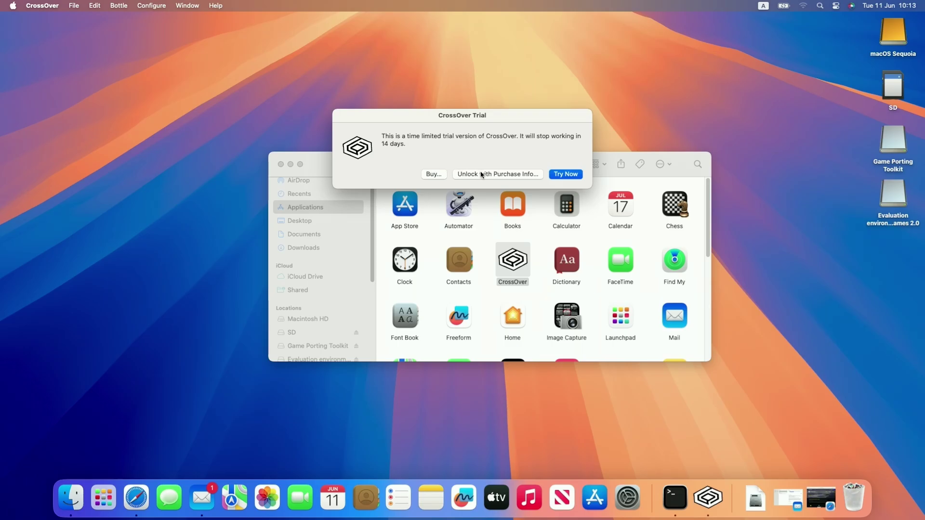
pyautogui.click(483, 175)
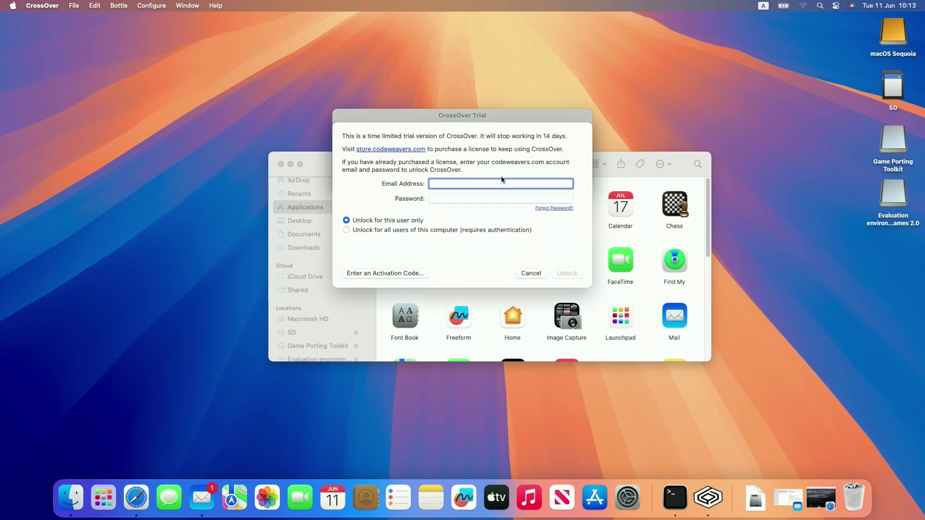
pyautogui.click(528, 278)
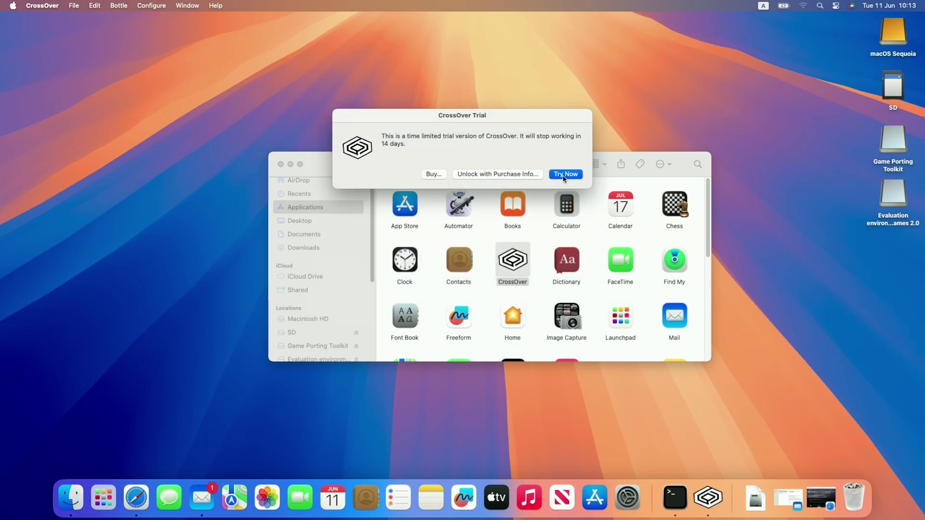
pyautogui.click(564, 174)
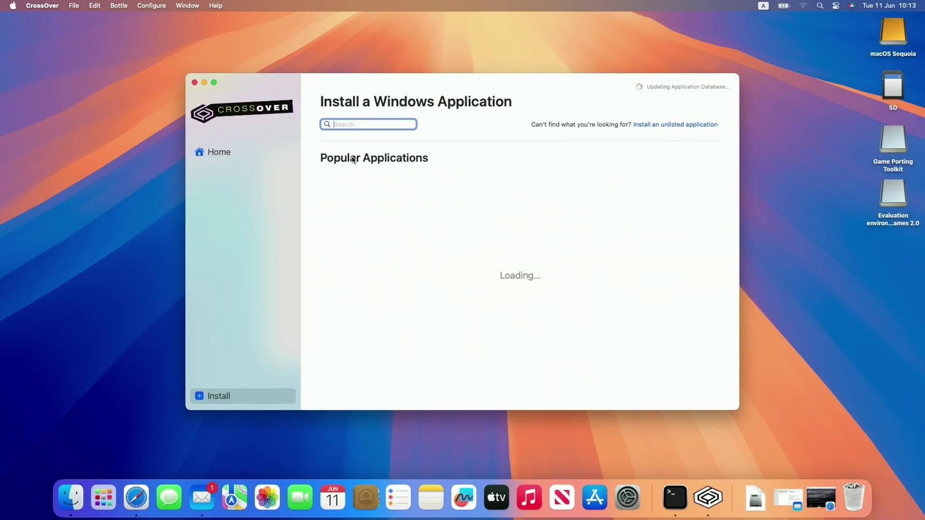
# Quit CrossOver from the CrossOver menu, leaving the Applications folder window.
pyautogui.click(41, 6)
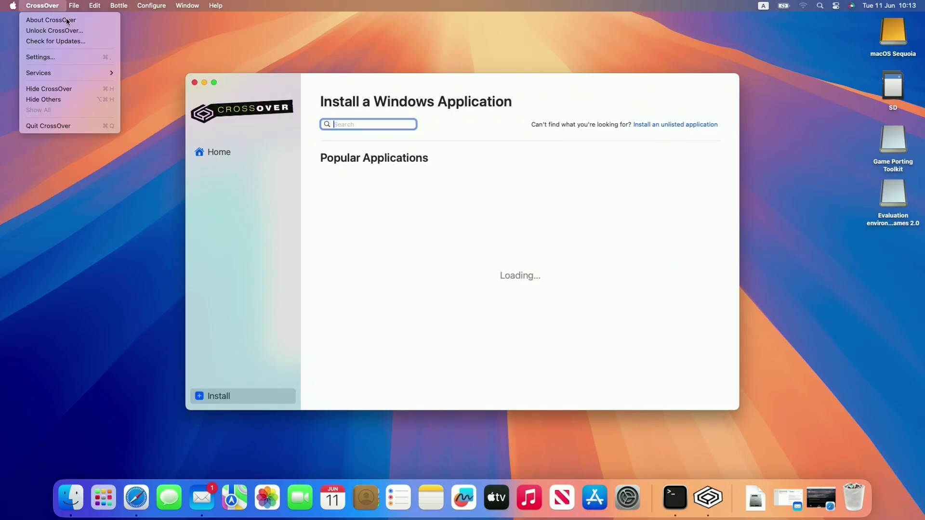
pyautogui.click(80, 129)
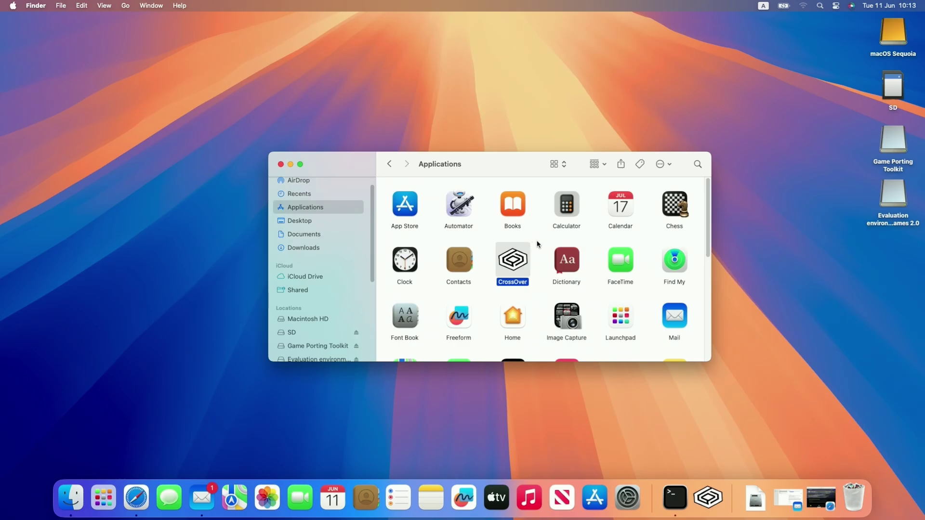
pyautogui.click(539, 244)
pyautogui.moveTo(541, 256); pyautogui.dragTo(517, 268)
pyautogui.click(540, 277)
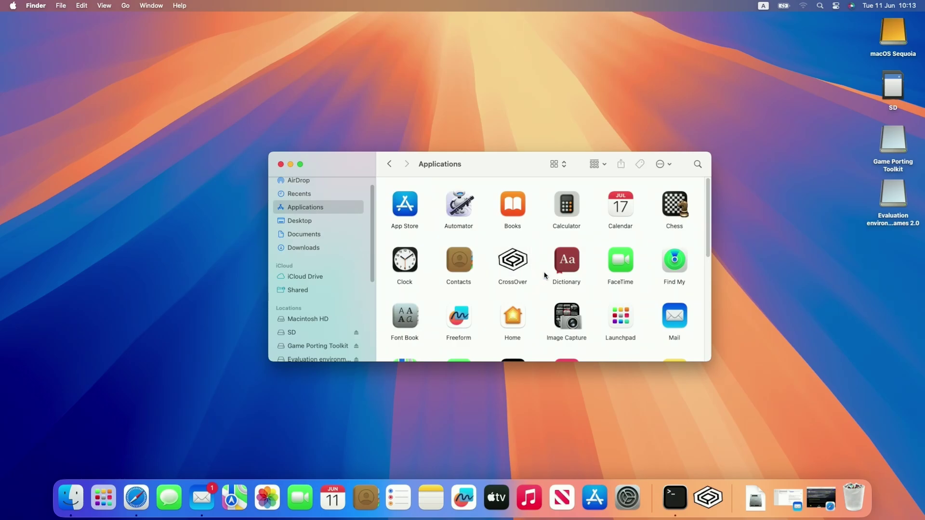
pyautogui.click(530, 259)
pyautogui.click(528, 293)
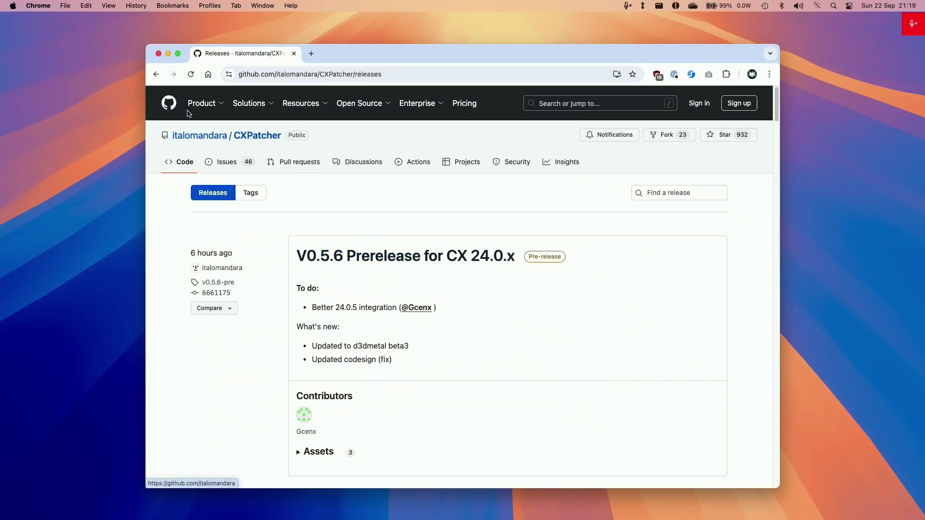
# Return to the CXPatcher repo, open Releases and highlight the V0.5.6 Prerelease details.
pyautogui.click(157, 74)
pyautogui.click(336, 80)
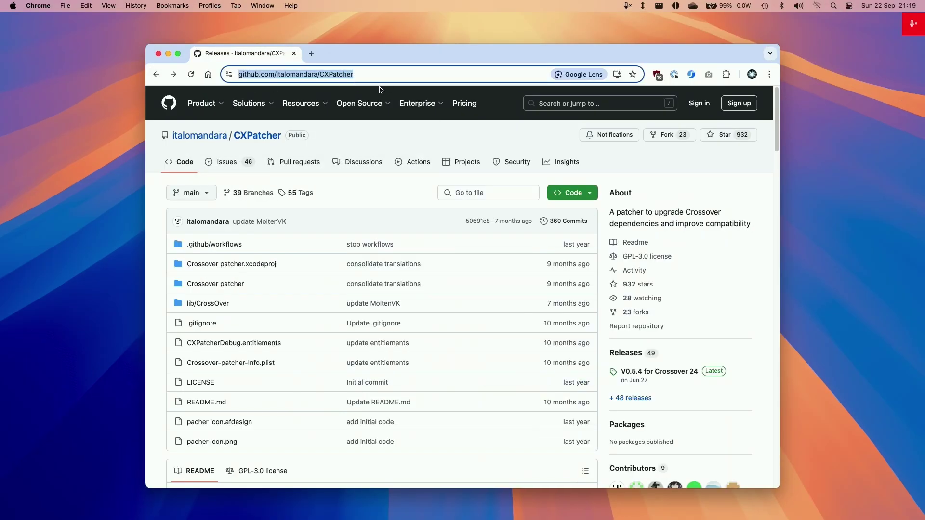
pyautogui.click(618, 353)
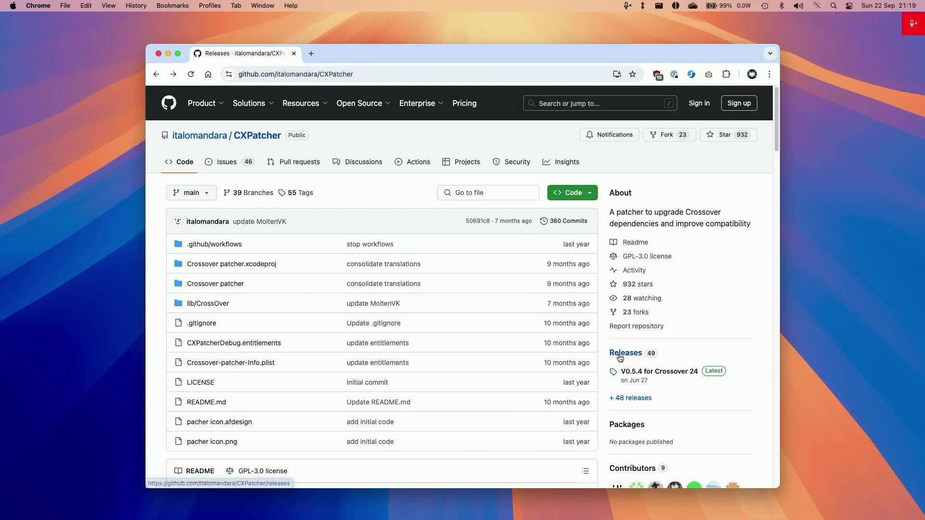
pyautogui.moveTo(292, 259); pyautogui.dragTo(515, 262)
pyautogui.click(514, 262)
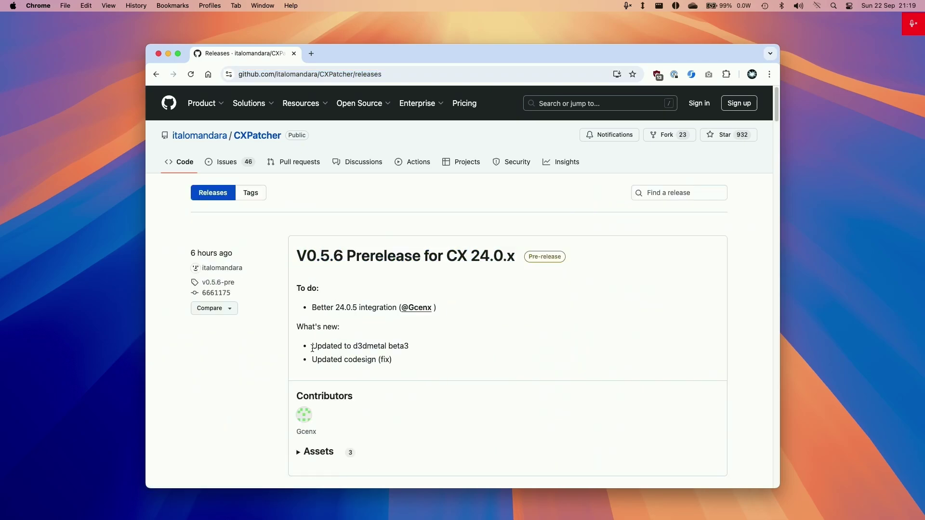
pyautogui.moveTo(354, 346); pyautogui.dragTo(415, 344)
pyautogui.click(415, 344)
# Expand the V0.5.6 Assets and download CXPatcher.app.zip.
pyautogui.scroll(-5, 415, 303)
pyautogui.click(305, 331)
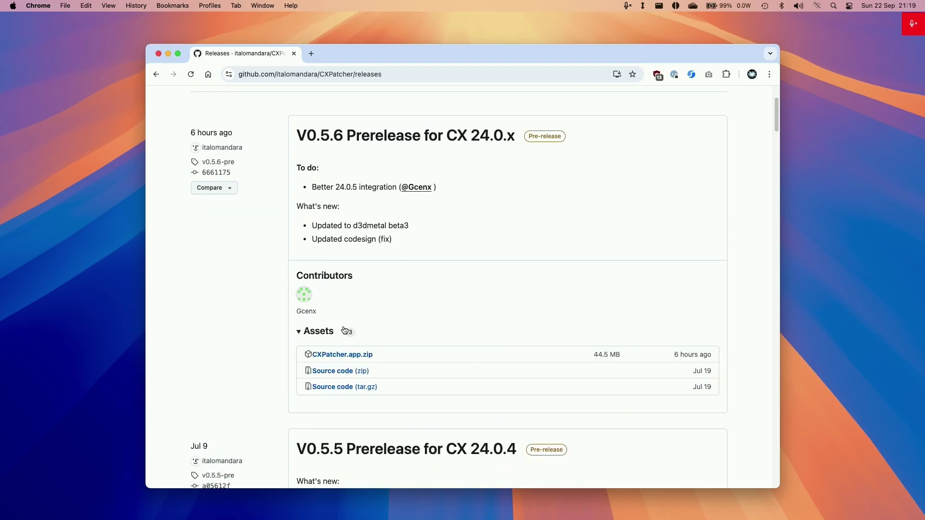
pyautogui.click(337, 355)
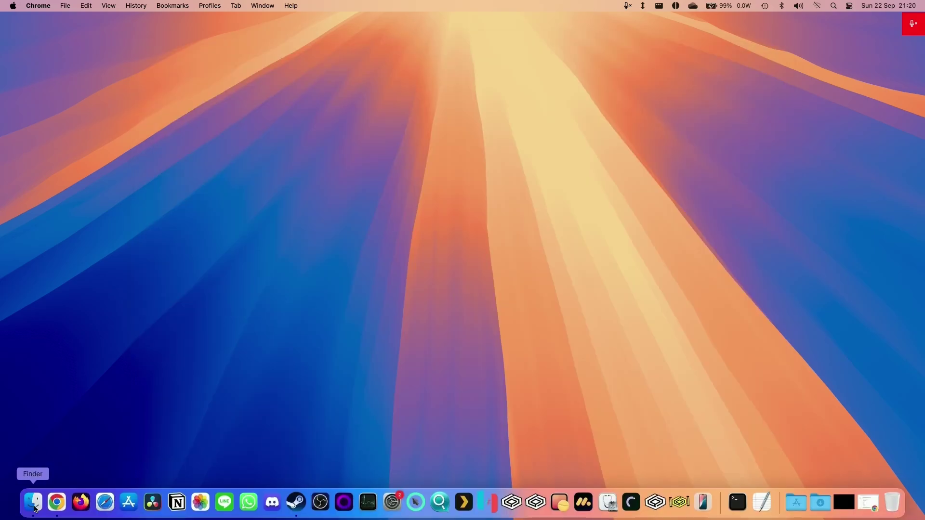
# Unzip CXPatcher.app.zip from Downloads and drag the CXPatcher app into Applications.
pyautogui.click(33, 500)
pyautogui.click(284, 179)
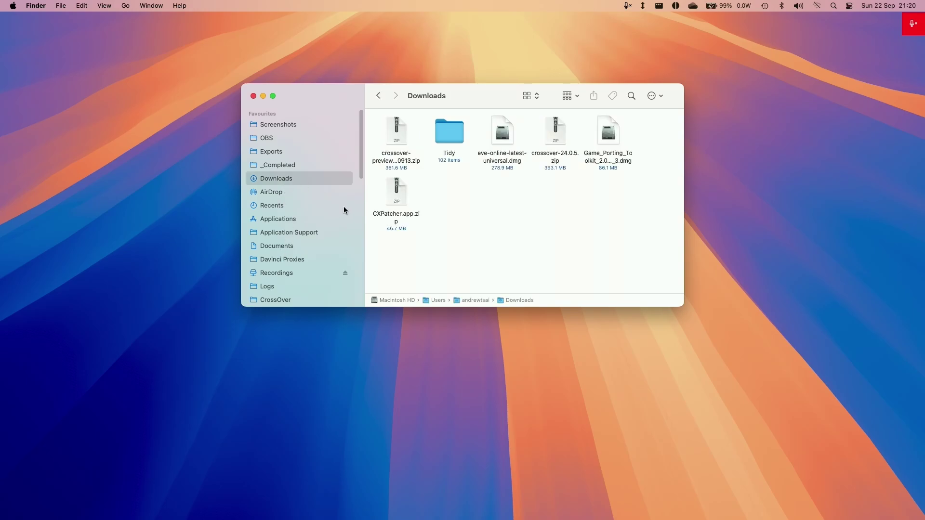
pyautogui.click(411, 188)
pyautogui.doubleClick(395, 202)
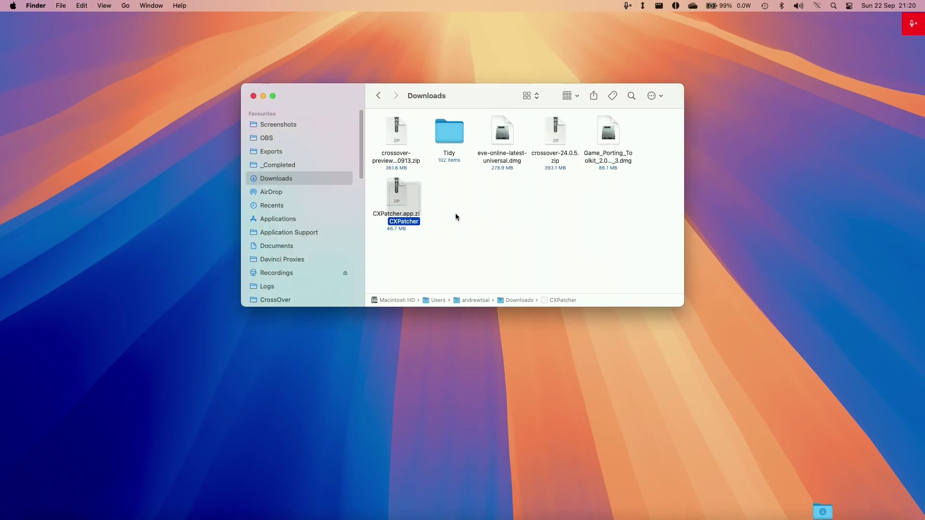
pyautogui.moveTo(448, 196); pyautogui.dragTo(309, 221)
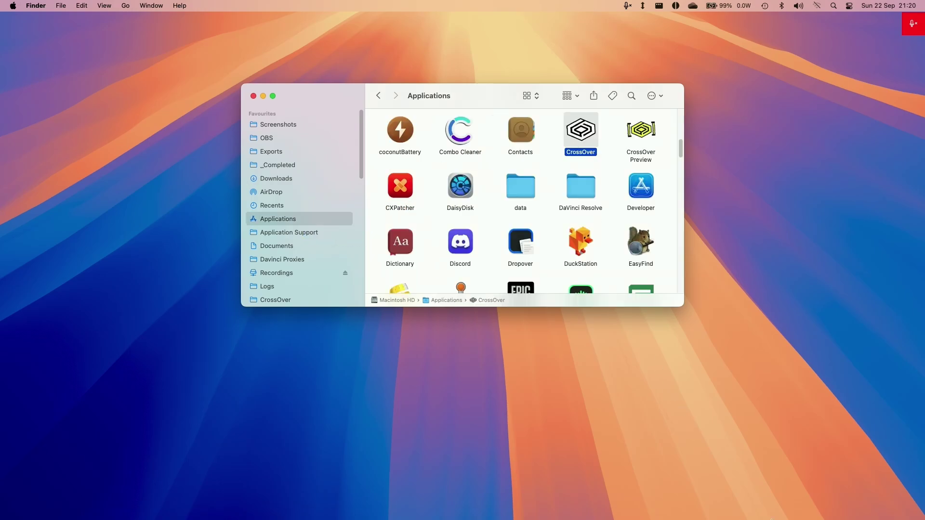
pyautogui.moveTo(762, 516)
# Try launching CXPatcher from Applications and check its context menu.
pyautogui.click(398, 194)
pyautogui.doubleClick(398, 194)
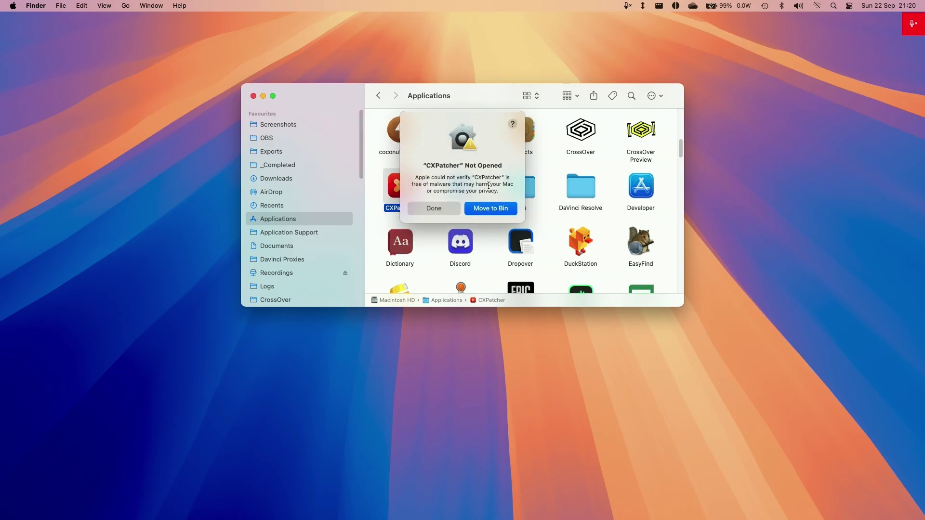
pyautogui.rightClick(396, 188)
pyautogui.click(167, 105)
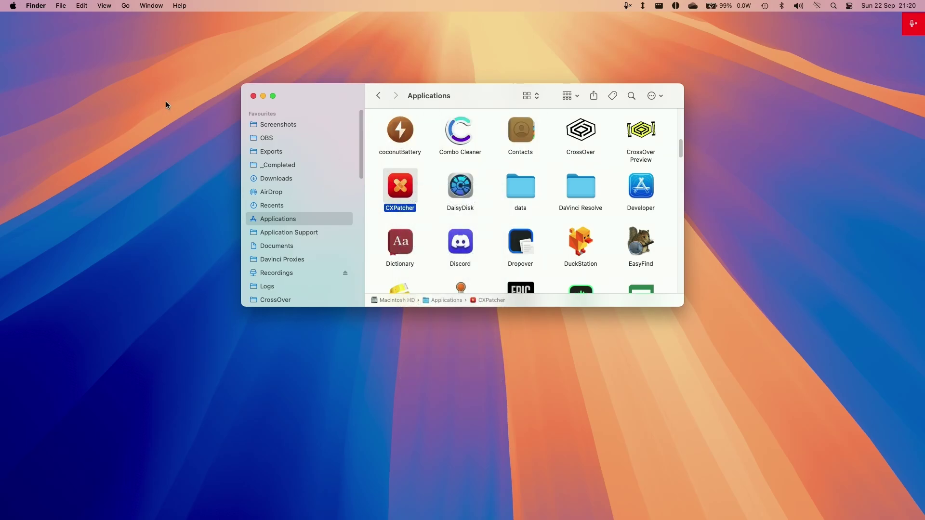
# Open System Settings to the Privacy & Security section.
pyautogui.click(11, 6)
pyautogui.click(15, 37)
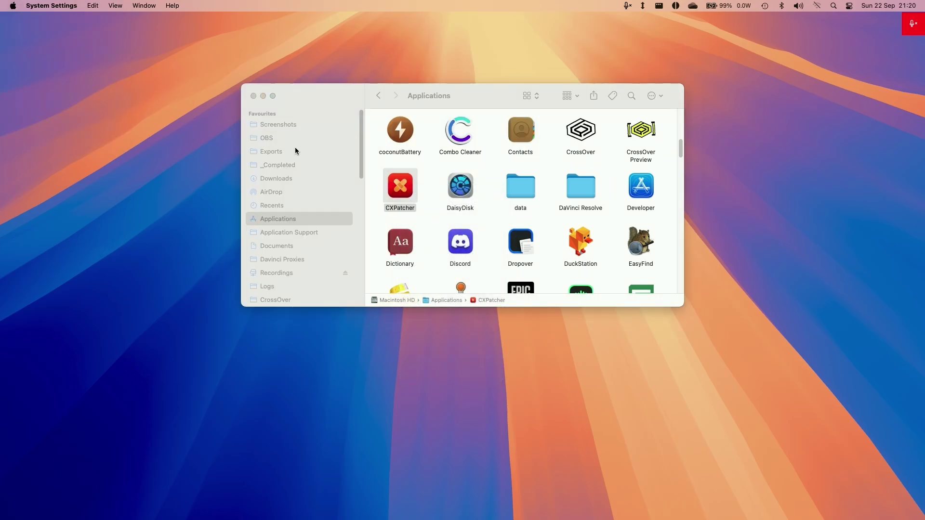
pyautogui.scroll(-2, 628, 408)
pyautogui.click(640, 391)
pyautogui.scroll(-10, 891, 331)
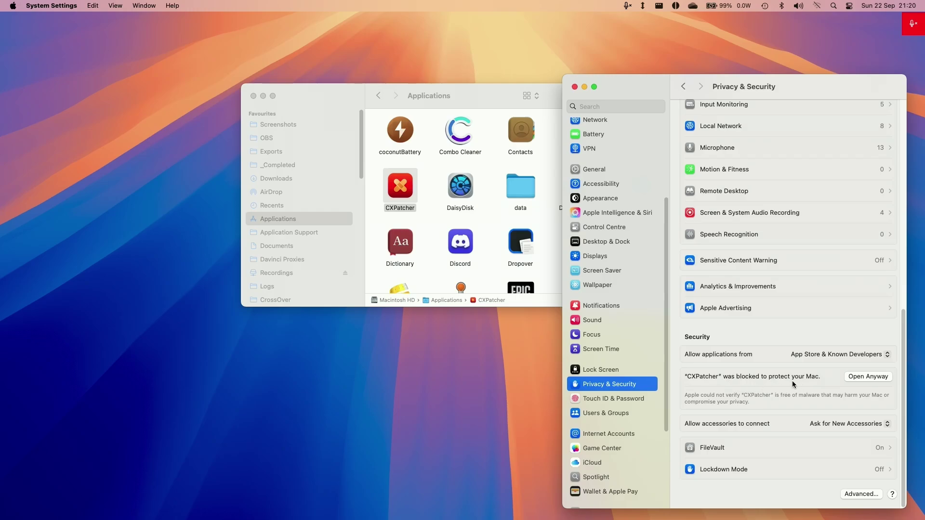
# Allow CXPatcher with Open Anyway and approve it with the administrator password.
pyautogui.click(863, 377)
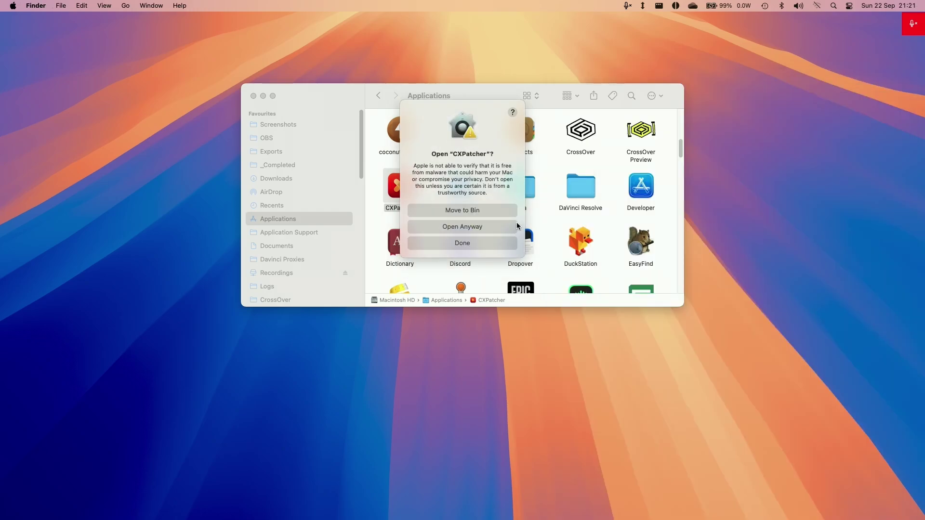
pyautogui.click(471, 228)
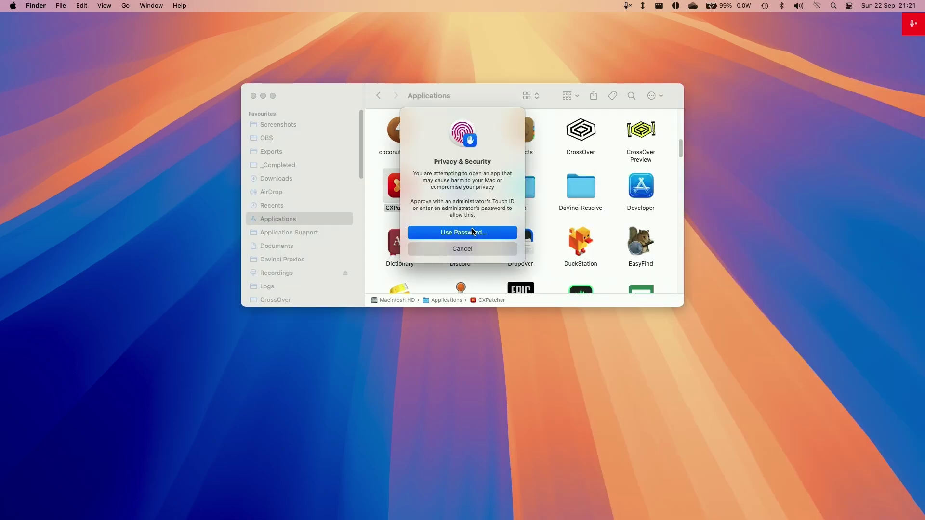
pyautogui.click(478, 232)
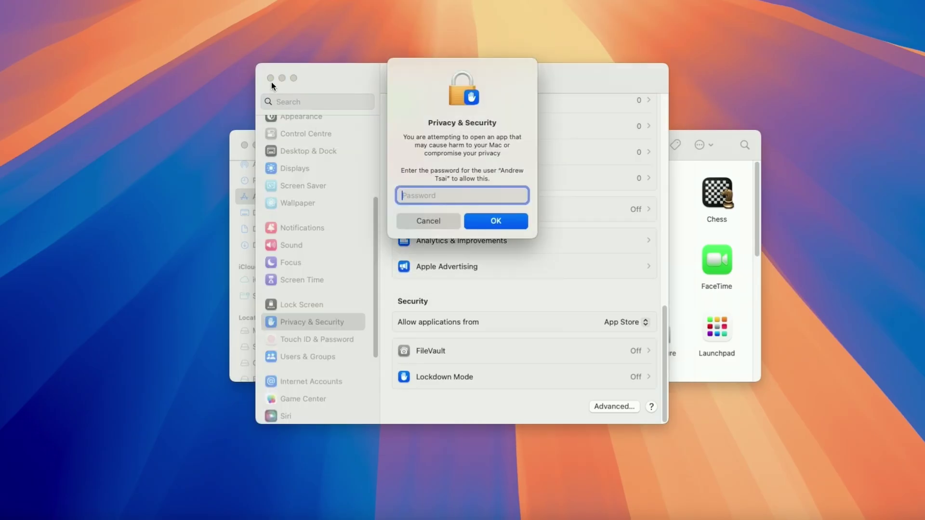
pyautogui.click(270, 78)
pyautogui.click(500, 201)
pyautogui.write('••••••••••')
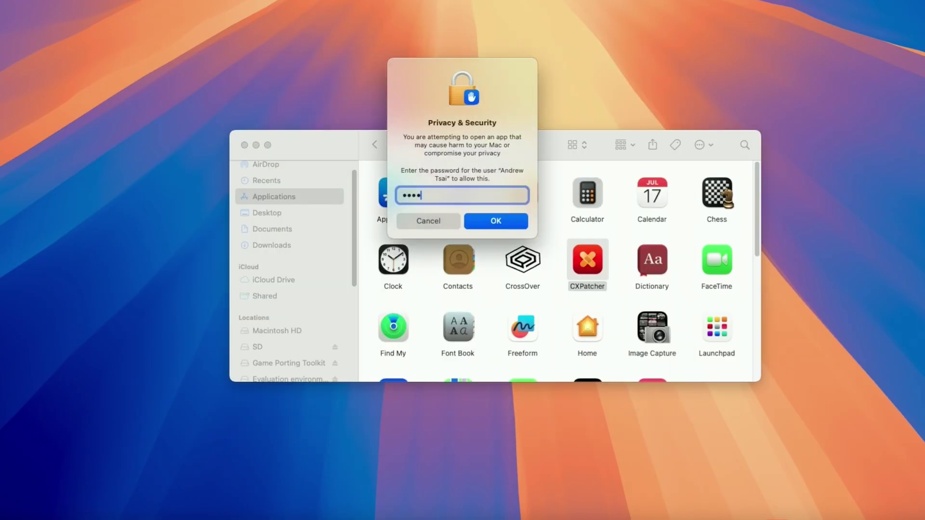
pyautogui.click(501, 225)
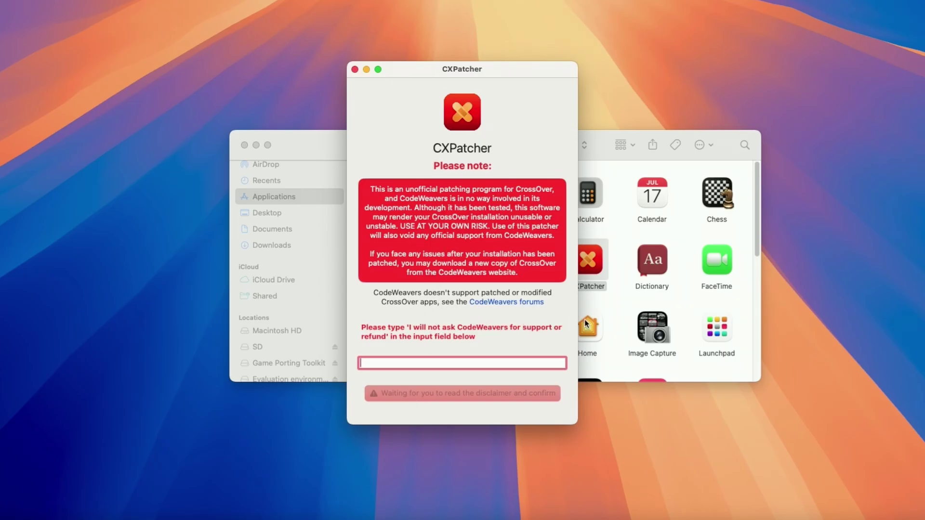
# Enter 'I will not ask CodeWeavers for support or refund' and agree to the disclaimer.
pyautogui.write('I will not ask CodeWeavers for support or refund')
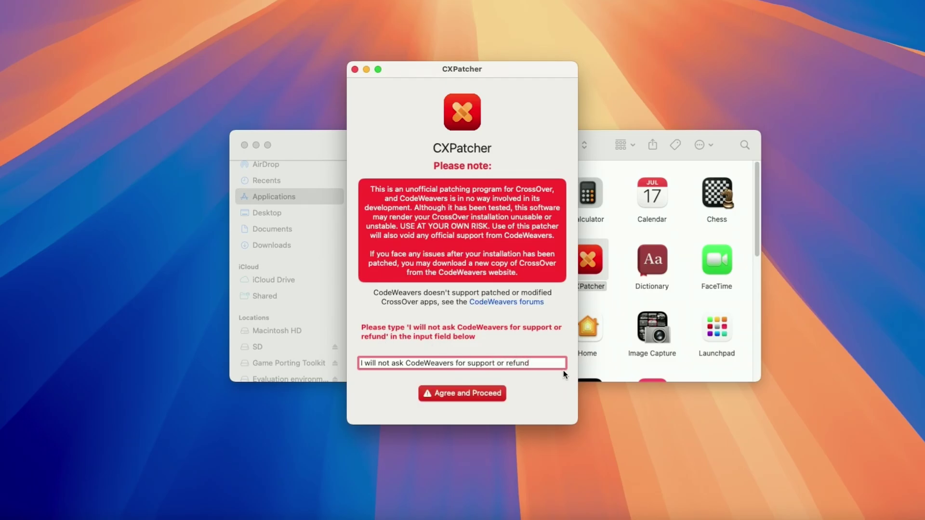
pyautogui.moveTo(527, 364); pyautogui.dragTo(358, 351)
pyautogui.click(465, 395)
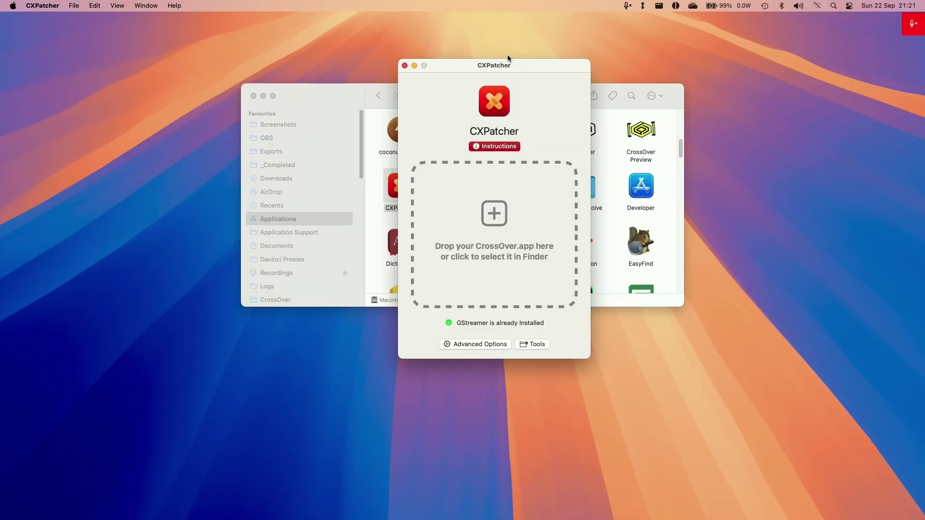
# Arrange the CXPatcher window beside the Applications folder window.
pyautogui.moveTo(512, 56); pyautogui.dragTo(654, 81)
pyautogui.moveTo(534, 70); pyautogui.dragTo(406, 102)
pyautogui.moveTo(406, 102); pyautogui.dragTo(276, 156)
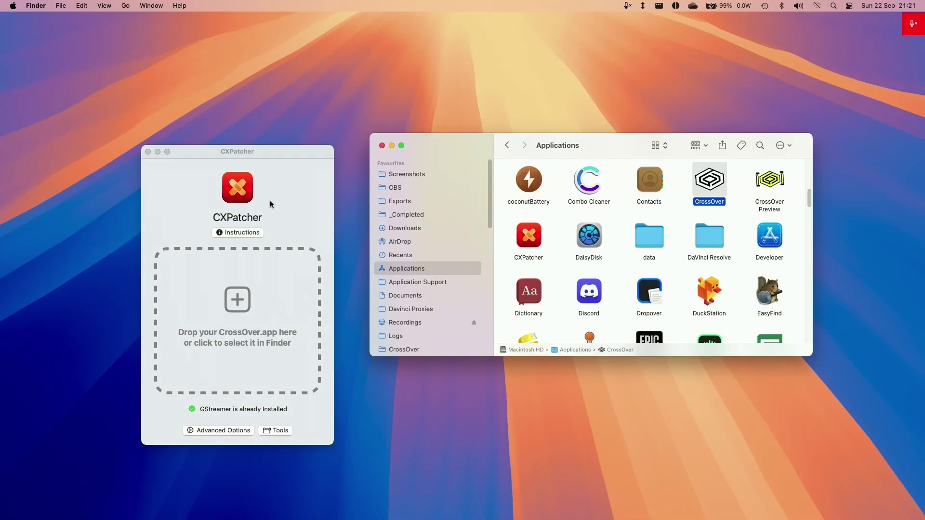
pyautogui.moveTo(277, 149); pyautogui.dragTo(280, 113)
# Enable Always Advertises AVX, then patch CrossOver.app by dropping it in and close CXPatcher.
pyautogui.click(222, 394)
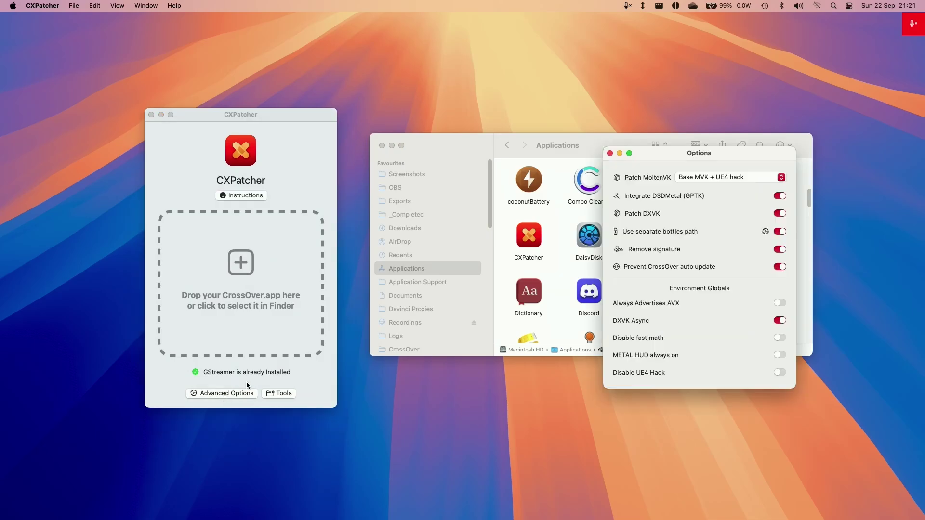
pyautogui.moveTo(672, 153); pyautogui.dragTo(373, 214)
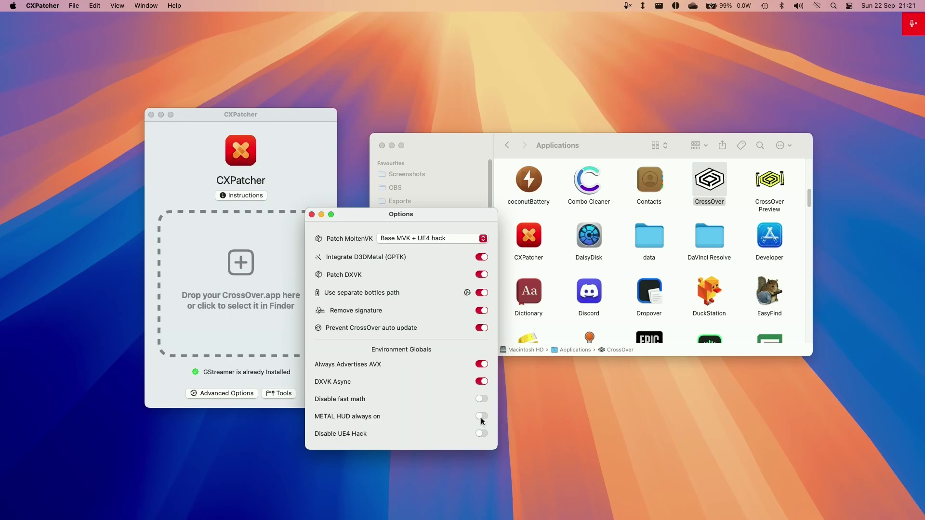
pyautogui.click(505, 424)
pyautogui.moveTo(709, 179); pyautogui.dragTo(275, 280)
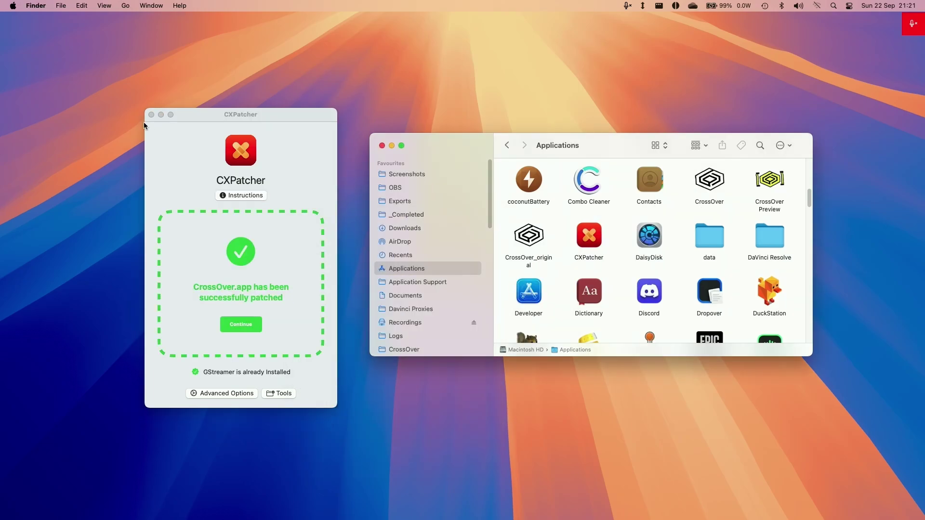
pyautogui.click(151, 115)
# Launch the patched CrossOver, search the install catalogue for 'warfra' and open Warframe's page.
pyautogui.moveTo(527, 145); pyautogui.dragTo(416, 144)
pyautogui.click(596, 179)
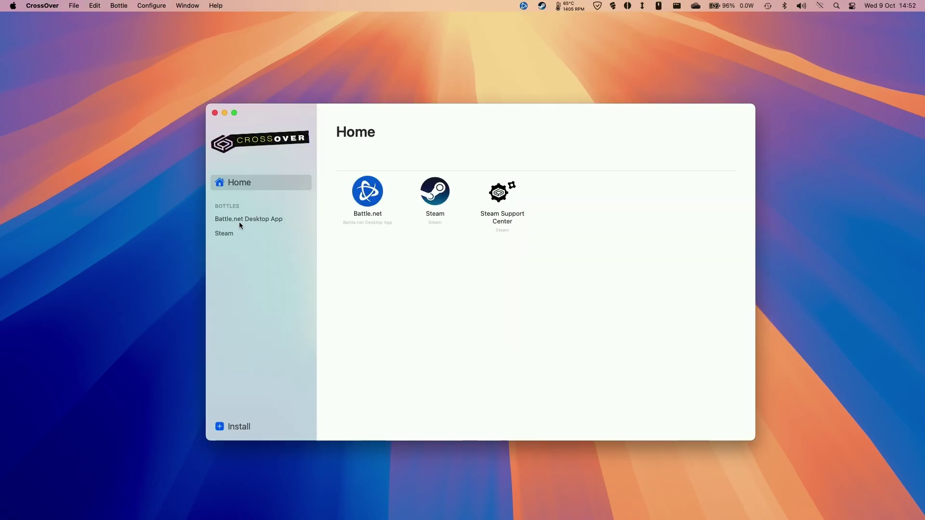
pyautogui.click(239, 426)
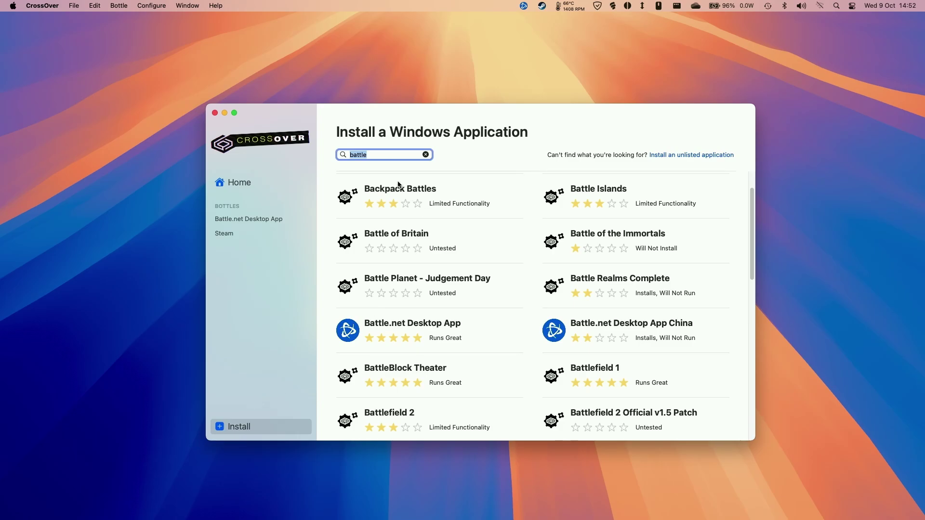
pyautogui.press('BackSpace')
pyautogui.write('warframe')
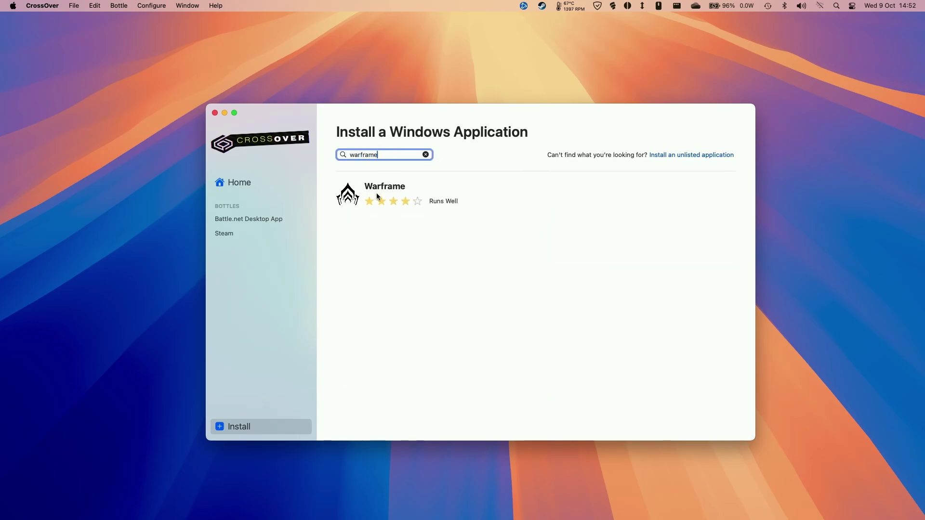
pyautogui.click(377, 196)
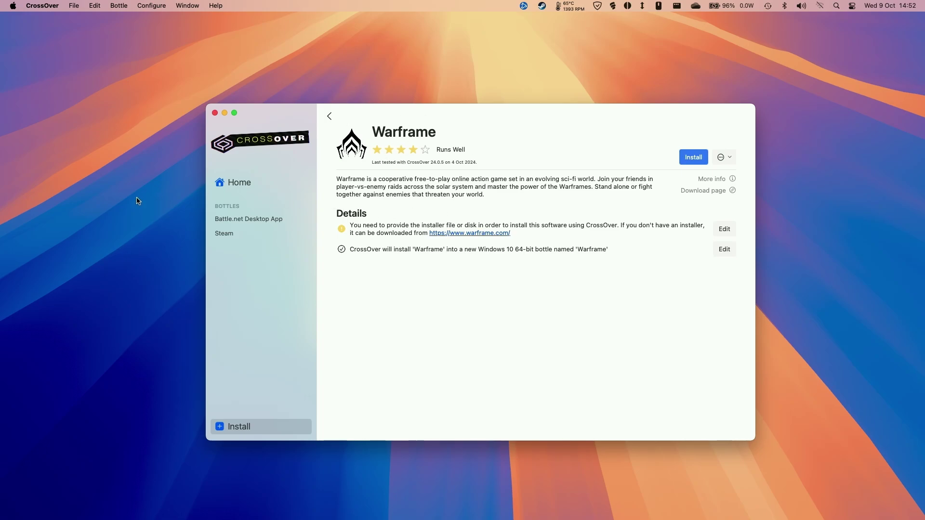
pyautogui.moveTo(81, 519)
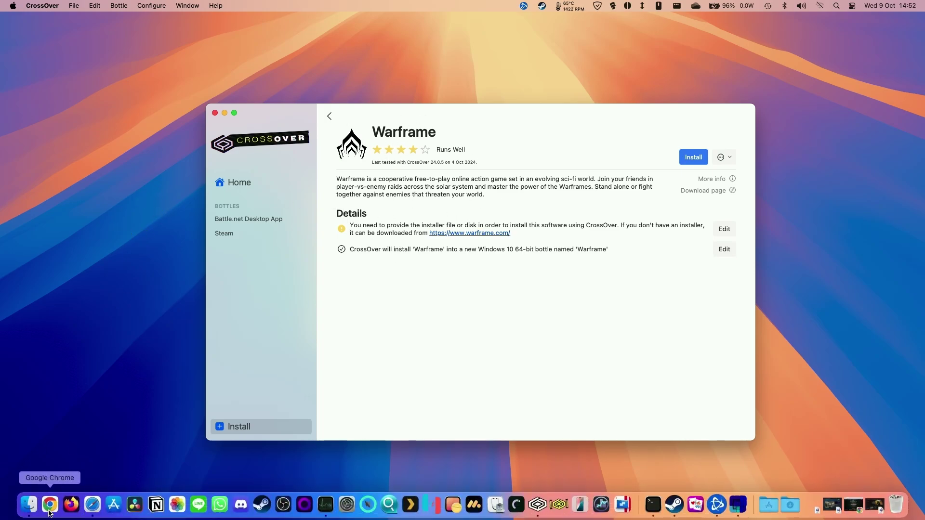
# Download Warframe.msi from warframe.com's Download for Windows button, allowing the download.
pyautogui.click(95, 512)
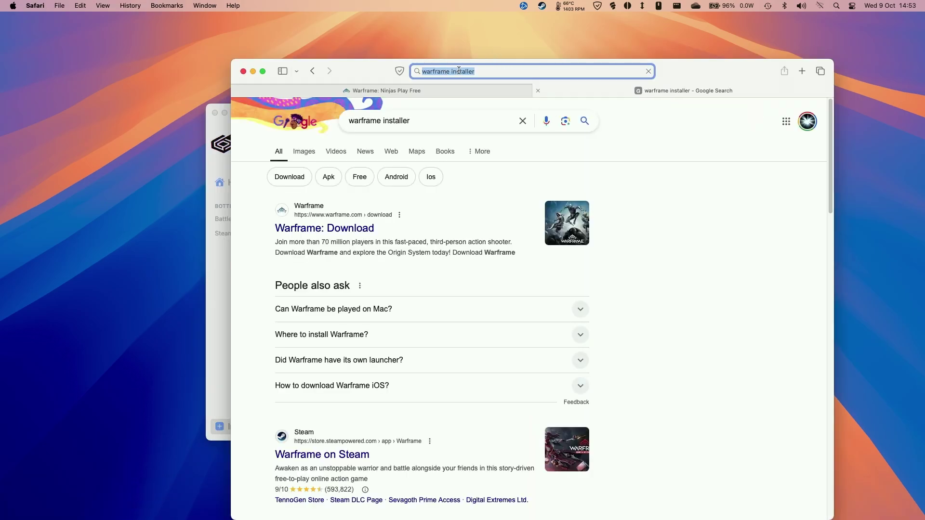
pyautogui.click(328, 228)
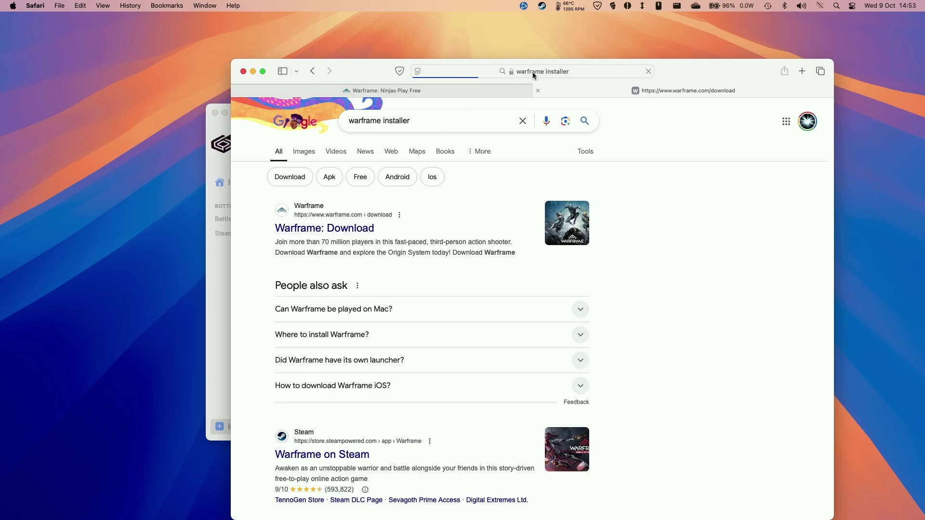
pyautogui.moveTo(680, 77); pyautogui.dragTo(704, 57)
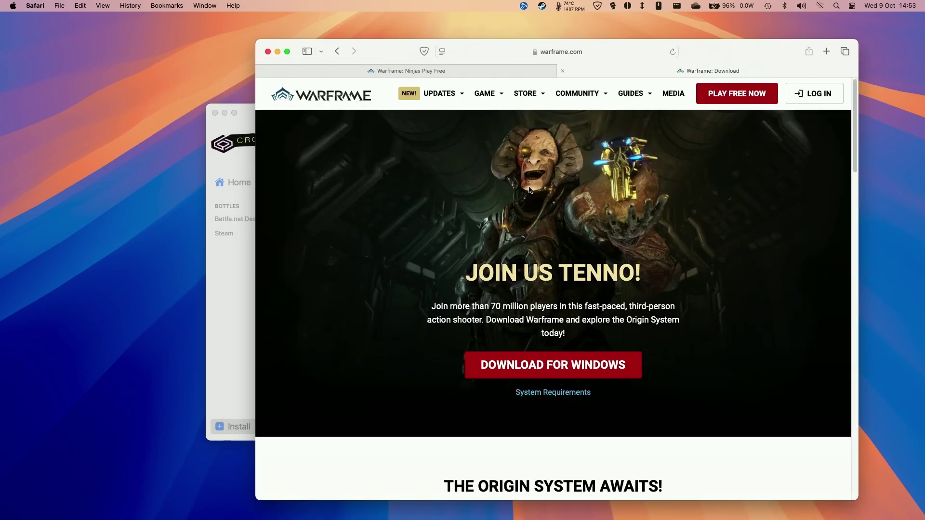
pyautogui.click(515, 361)
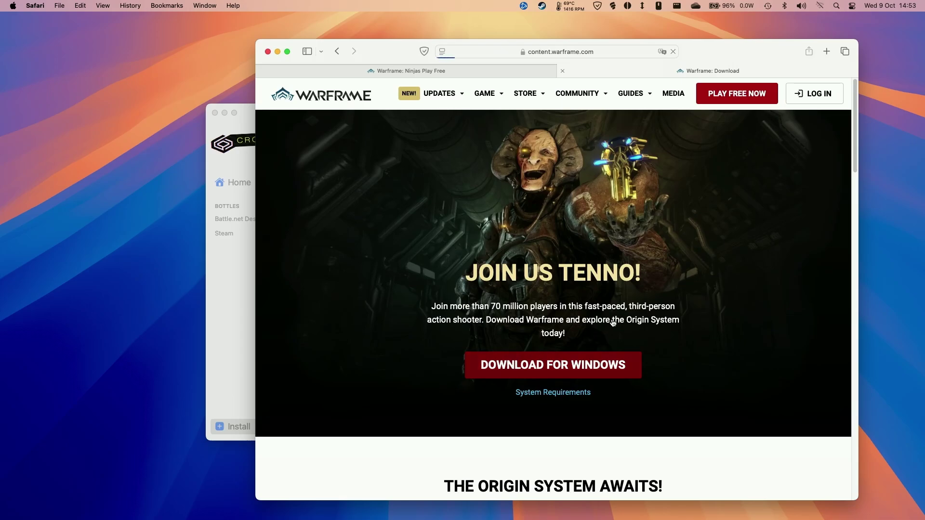
pyautogui.click(645, 300)
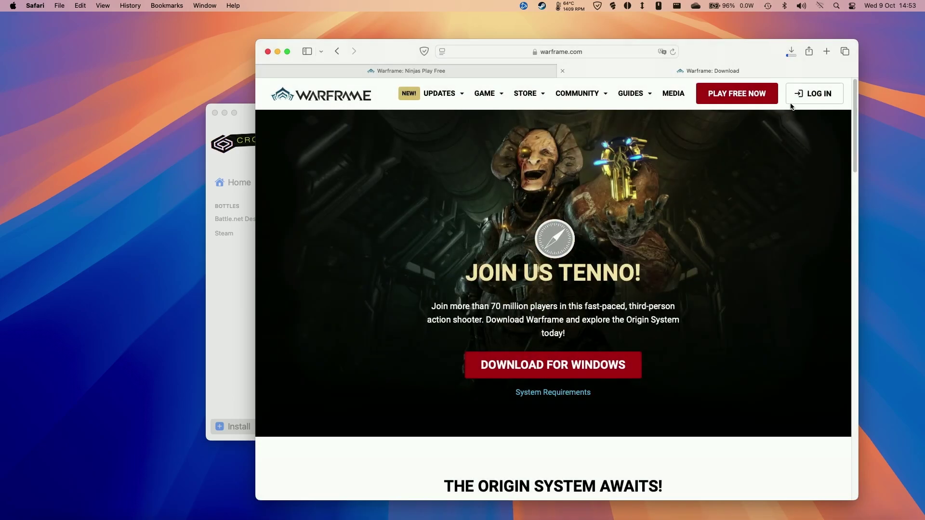
pyautogui.click(792, 51)
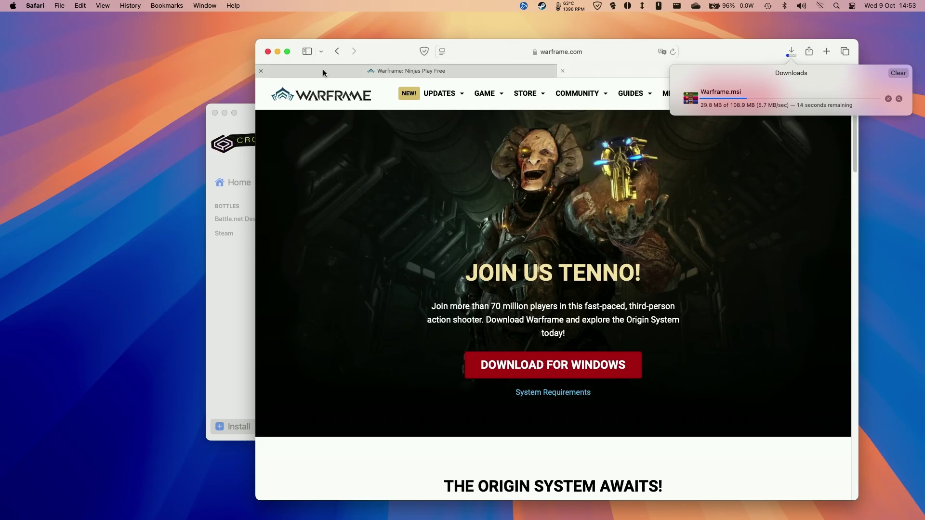
pyautogui.click(278, 51)
# Return to CrossOver and start installing Warframe from the downloaded Warframe.msi.
pyautogui.click(278, 51)
pyautogui.click(474, 280)
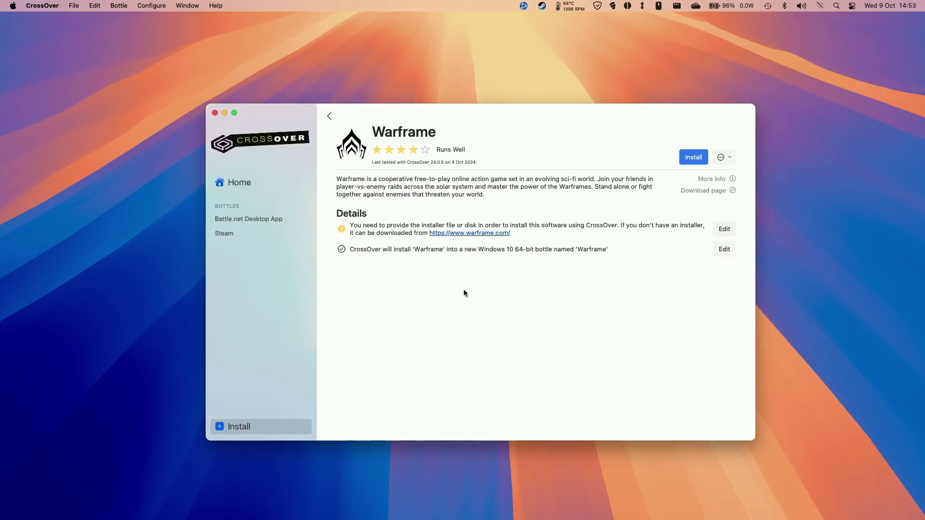
pyautogui.click(693, 158)
pyautogui.click(387, 304)
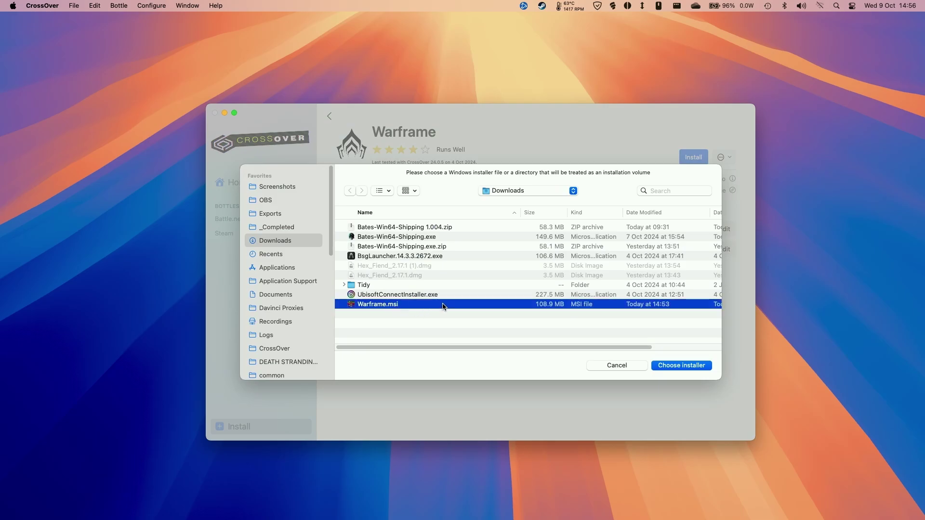
pyautogui.click(670, 367)
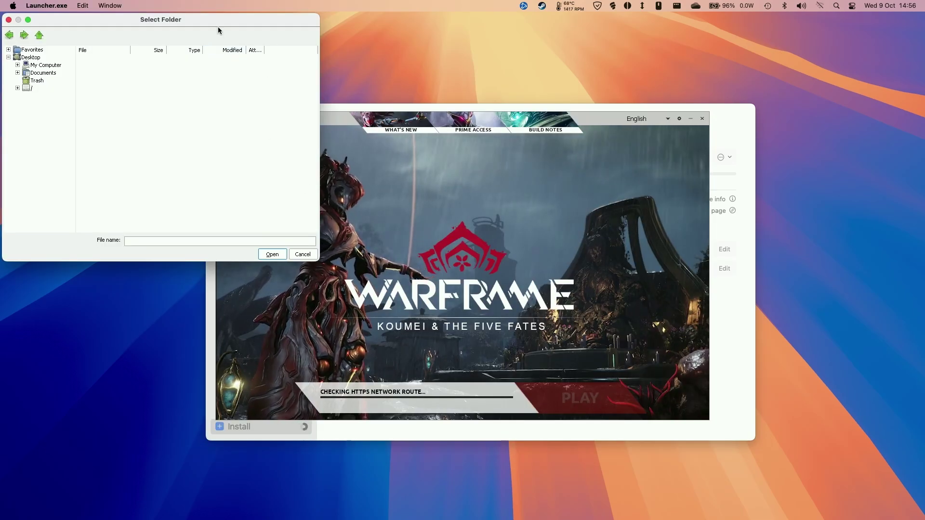
# Cancel the launcher's Select Folder dialog and confirm aborting the update to quit the launcher.
pyautogui.moveTo(218, 26); pyautogui.dragTo(710, 88)
pyautogui.click(534, 139)
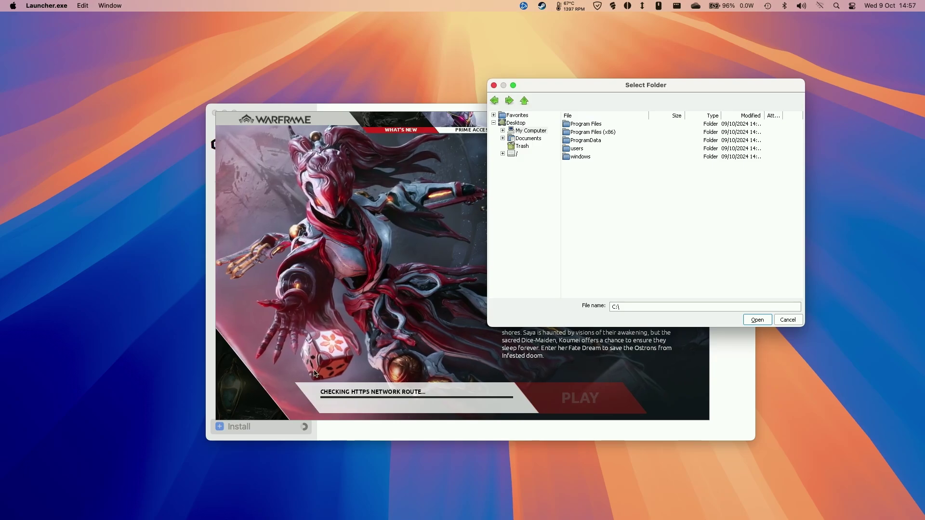
pyautogui.click(789, 322)
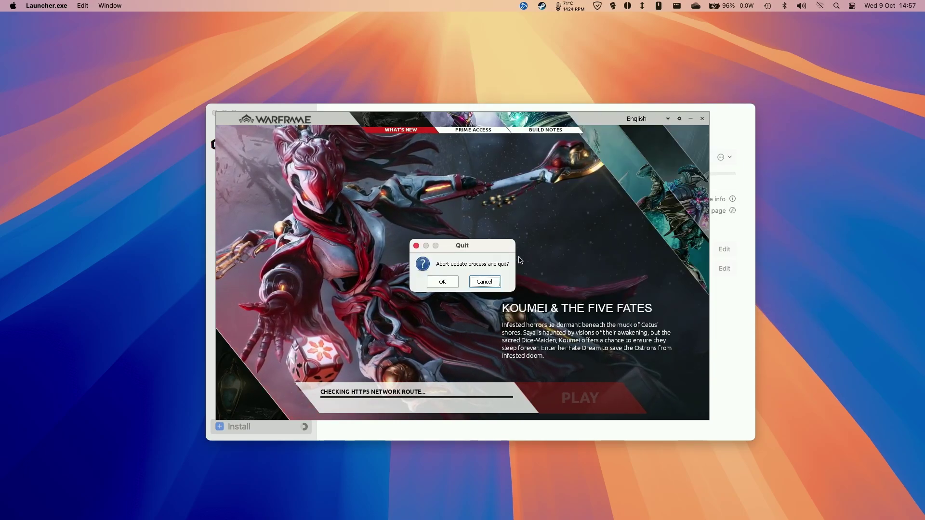
pyautogui.click(441, 283)
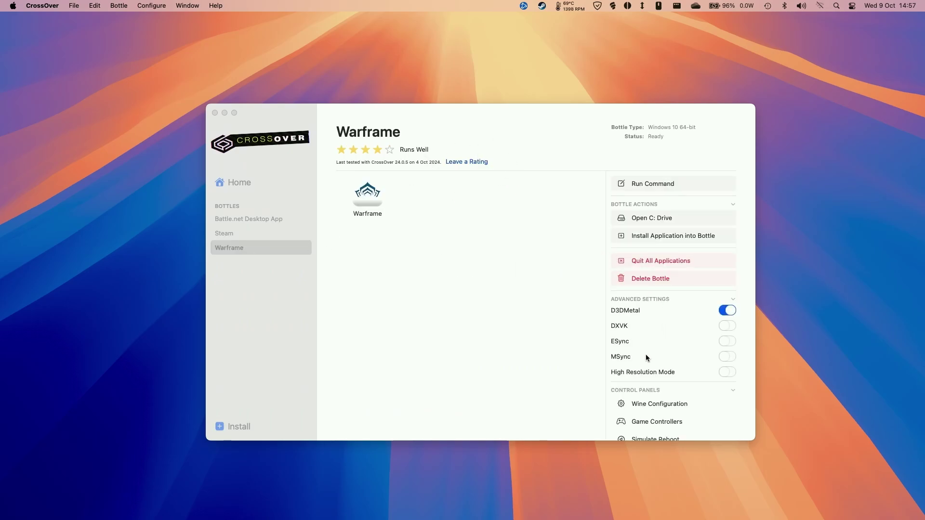
# Enable MSync on the Warframe bottle, rebooting the bottle to apply it.
pyautogui.click(721, 357)
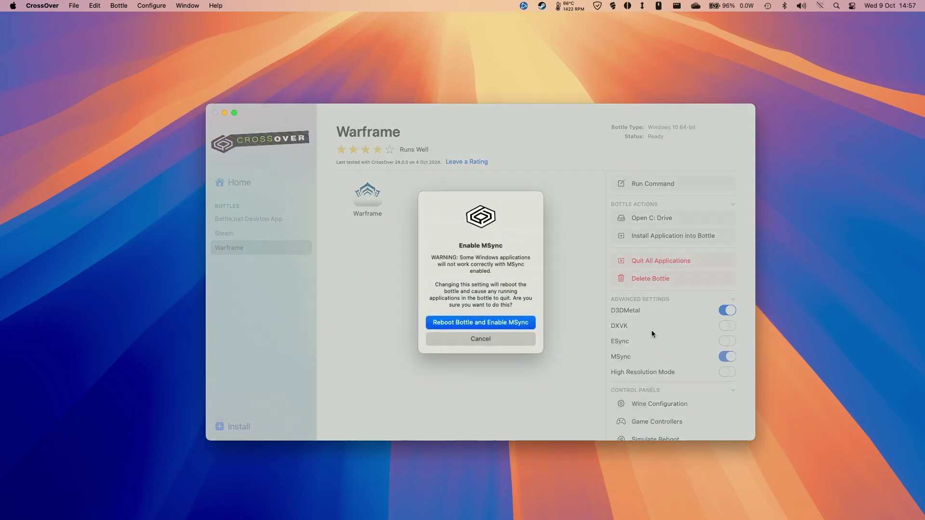
pyautogui.click(457, 322)
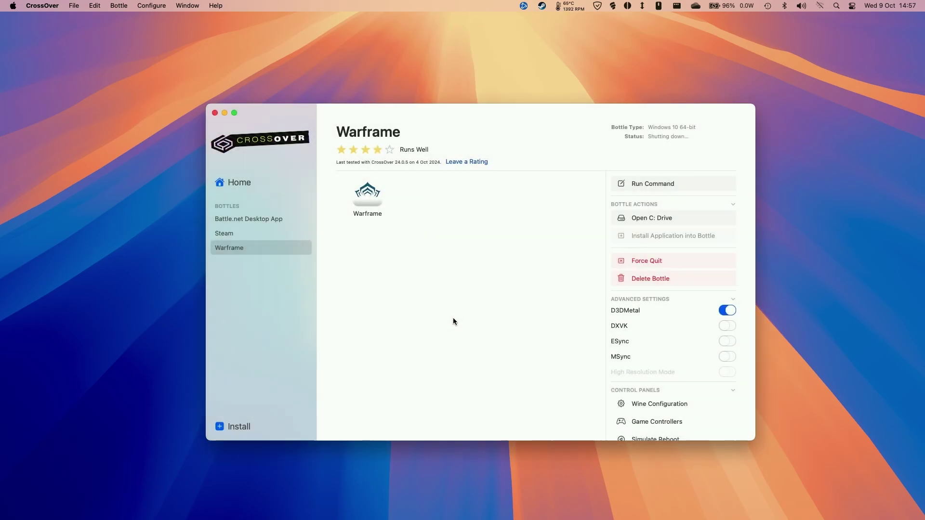
pyautogui.rightClick(251, 244)
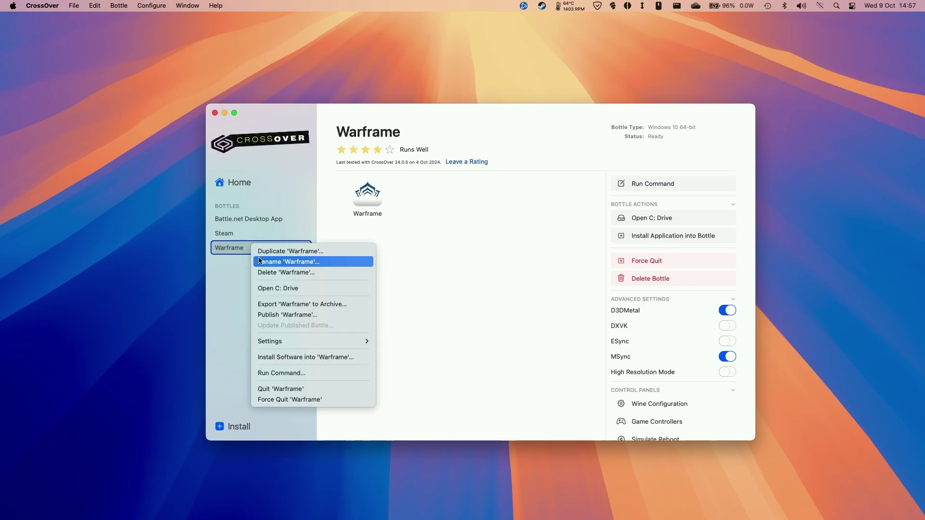
# Open the bottle's C: drive in Finder and create a folder named Warframe in drive_c.
pyautogui.click(275, 288)
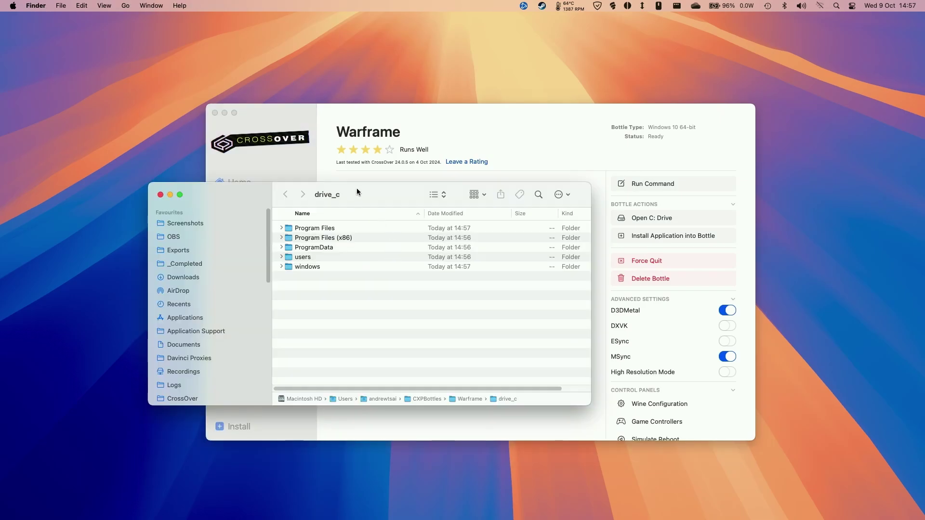
pyautogui.rightClick(508, 293)
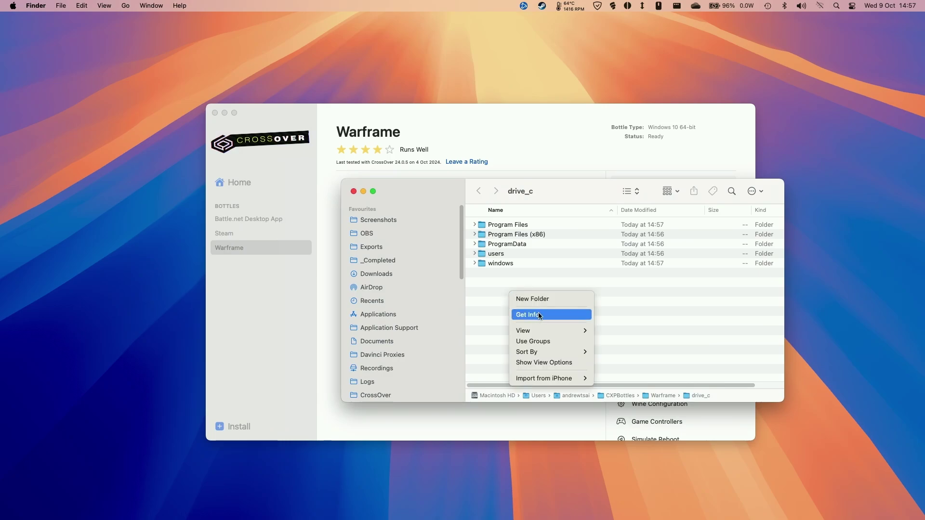
pyautogui.click(566, 218)
pyautogui.press('shift+super+n')
pyautogui.write('Warframe')
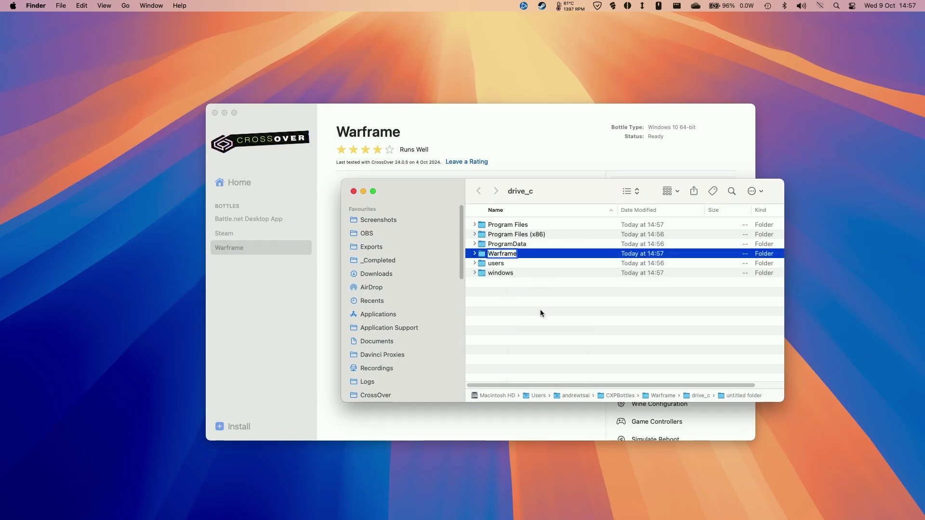
pyautogui.press('Return')
# Close the drive_c window and allow Warframe to find devices on local networks.
pyautogui.click(354, 191)
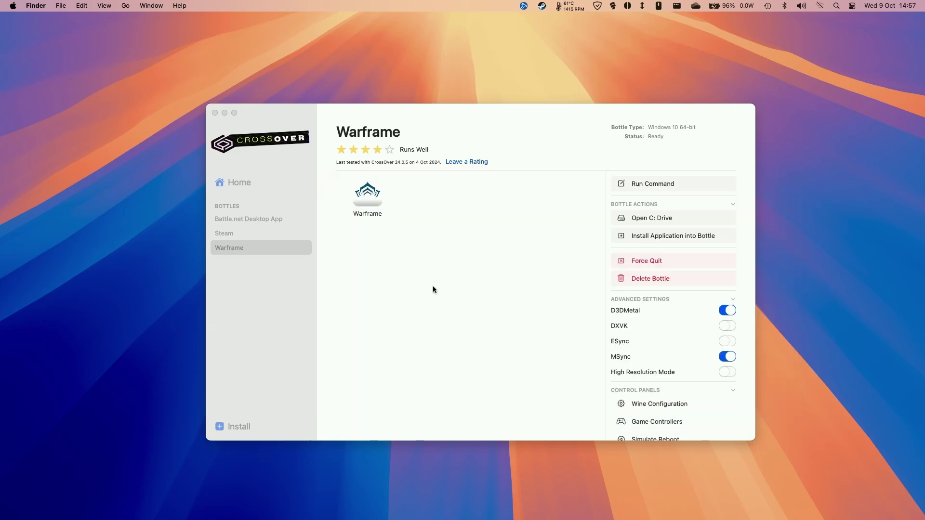
pyautogui.click(433, 288)
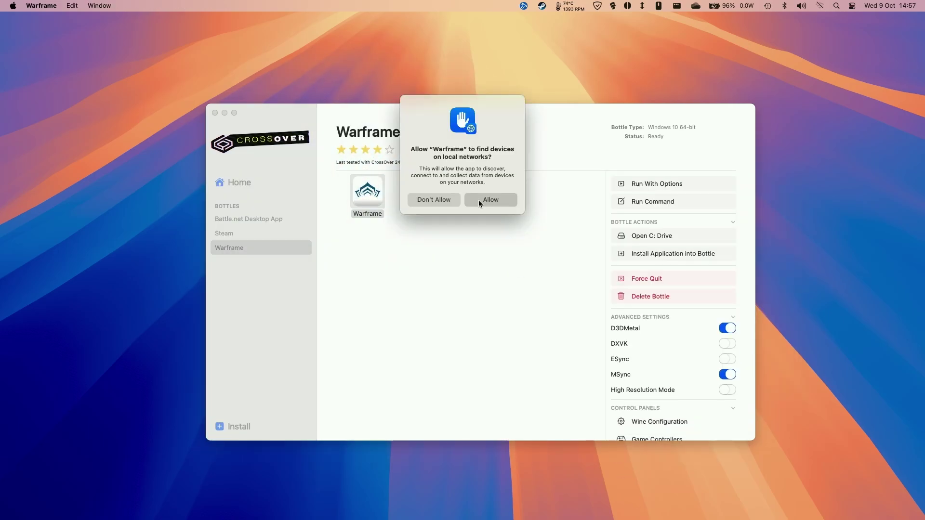
pyautogui.click(490, 200)
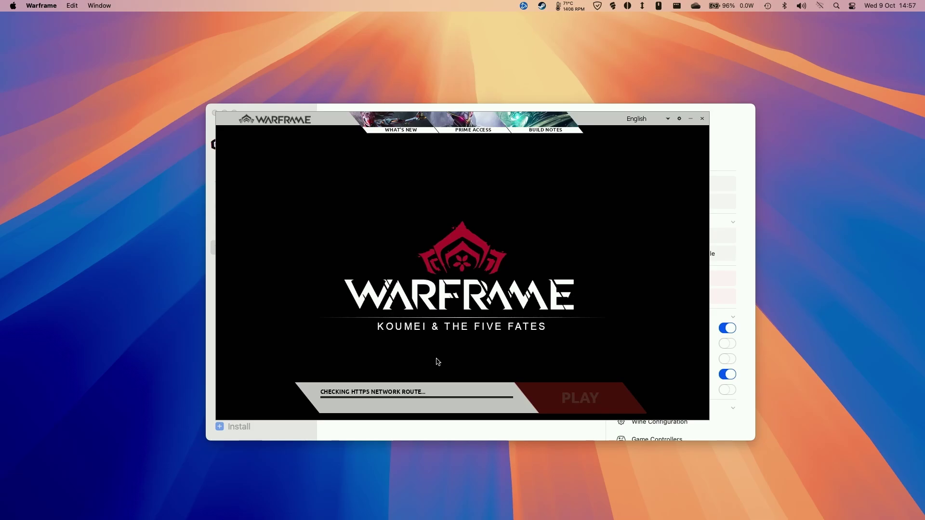
# Choose C:\Warframe as the launcher's install folder via My Computer and the C: drive.
pyautogui.moveTo(288, 19); pyautogui.dragTo(593, 113)
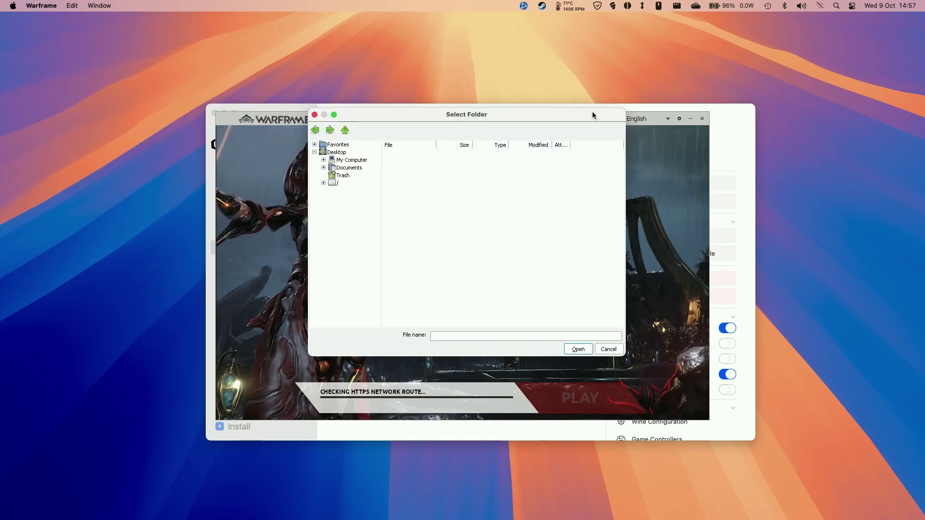
pyautogui.click(352, 160)
pyautogui.click(499, 177)
pyautogui.doubleClick(398, 162)
pyautogui.moveTo(436, 144); pyautogui.dragTo(450, 145)
pyautogui.click(406, 186)
pyautogui.doubleClick(406, 186)
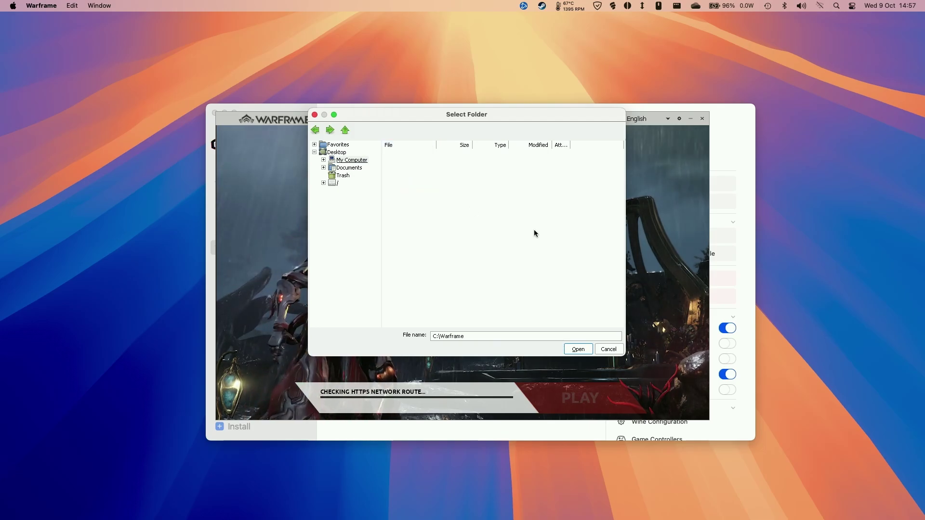
pyautogui.click(571, 354)
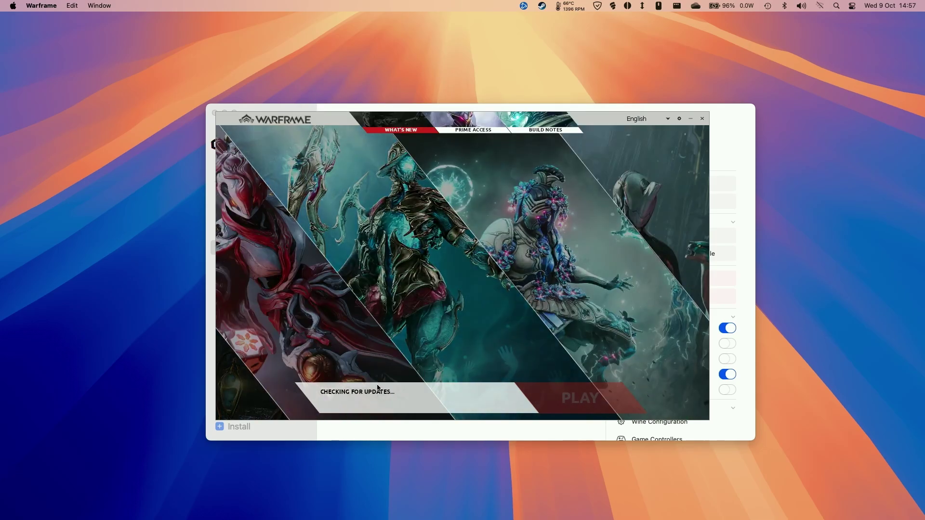
# In launcher settings keep DirectX 11 and High Performance GPU, enable Full-Screen, and apply.
pyautogui.moveTo(316, 118); pyautogui.dragTo(360, 137)
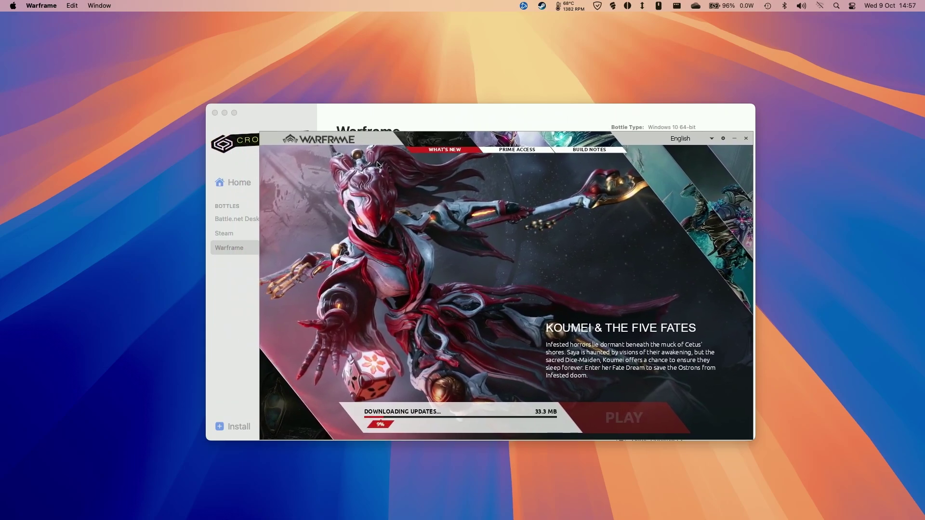
pyautogui.click(724, 139)
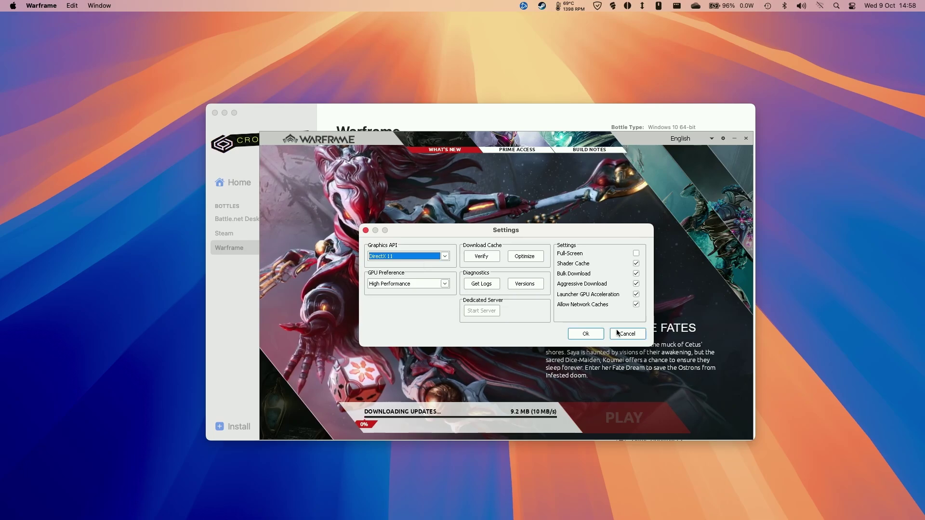
pyautogui.click(413, 256)
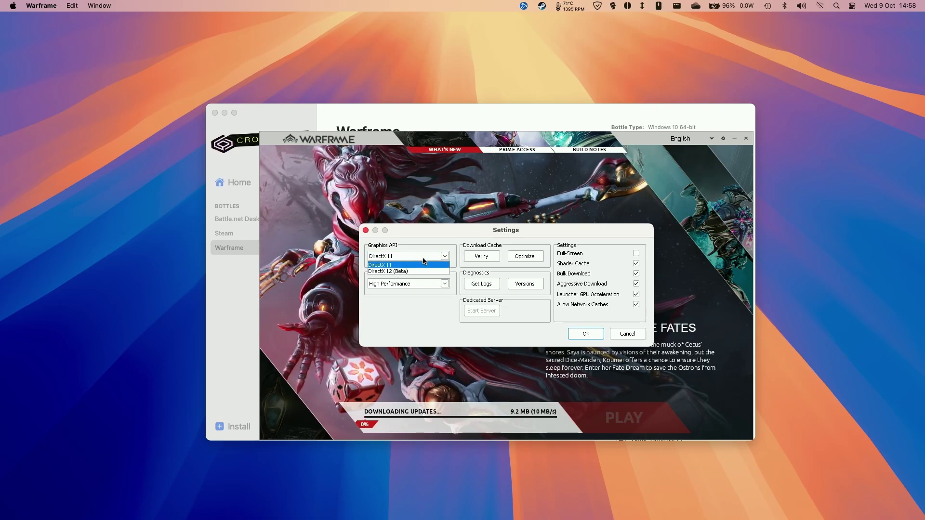
pyautogui.click(423, 263)
pyautogui.moveTo(460, 227); pyautogui.dragTo(465, 208)
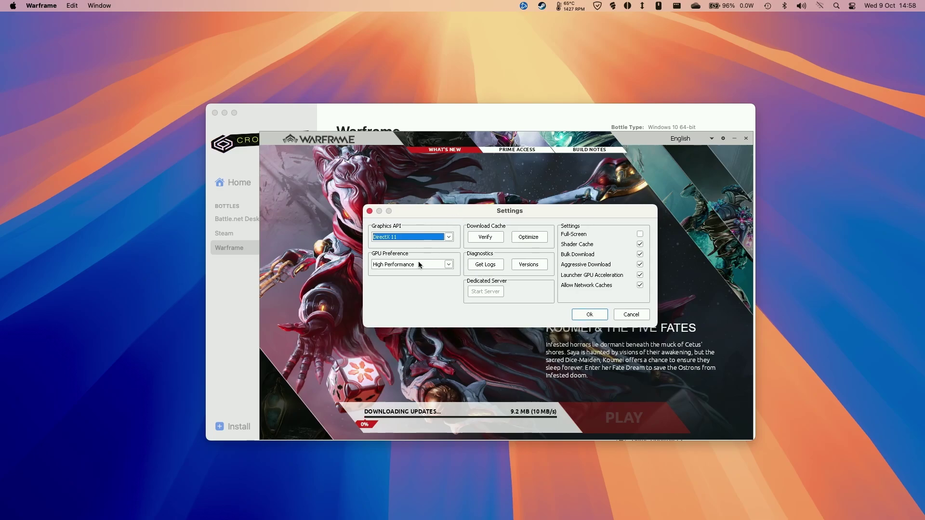
pyautogui.click(402, 263)
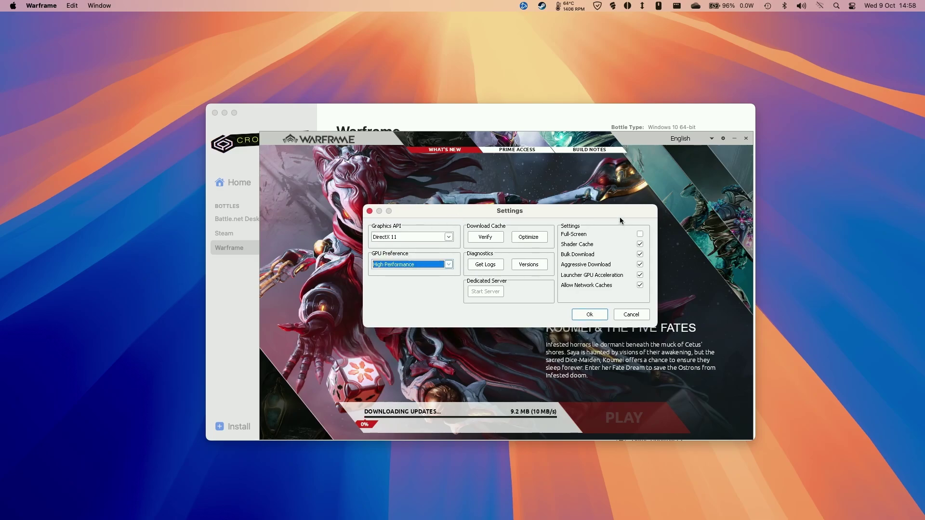
pyautogui.click(641, 235)
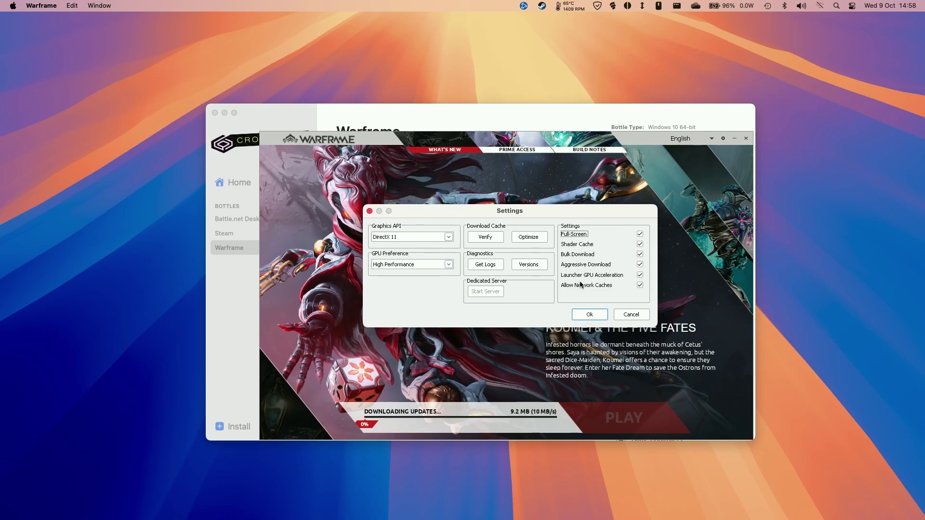
pyautogui.click(593, 316)
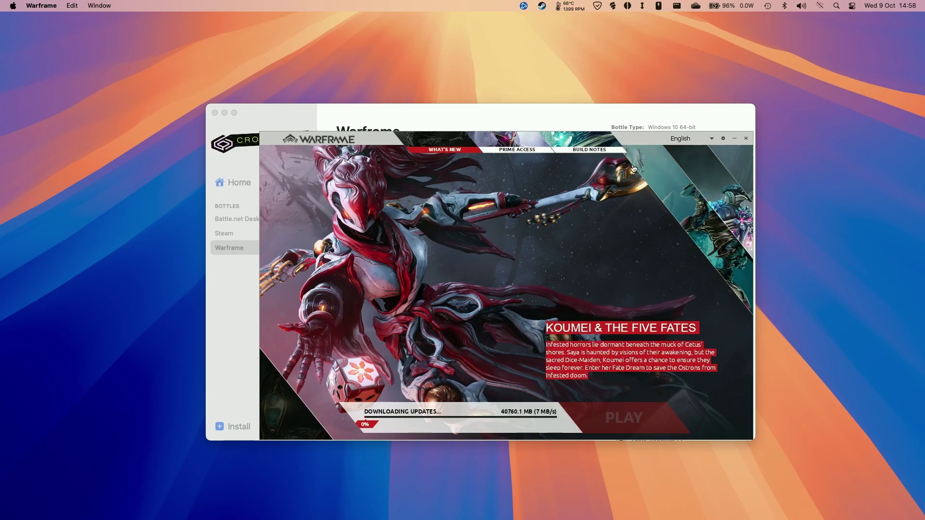
pyautogui.moveTo(380, 140); pyautogui.dragTo(409, 165)
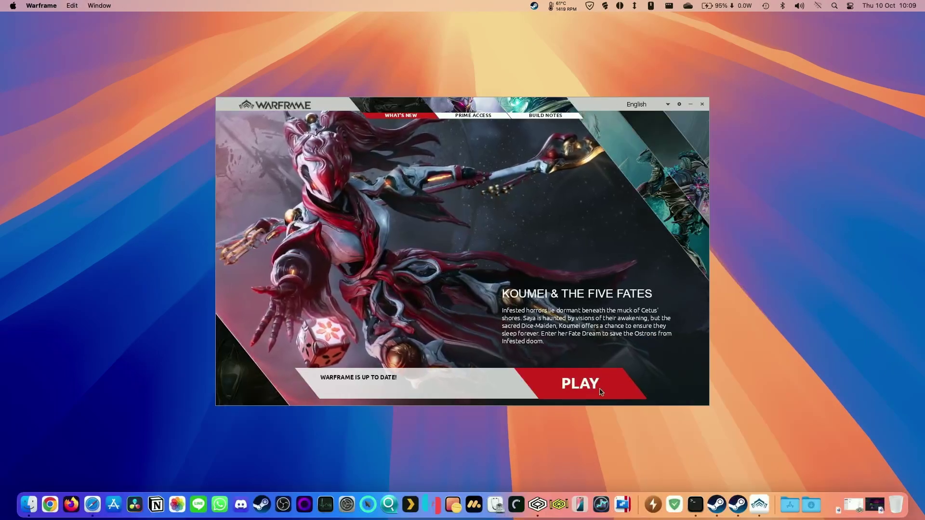
# Launch the game with the launcher's PLAY button and bring the bottle window forward.
pyautogui.click(571, 384)
pyautogui.click(549, 505)
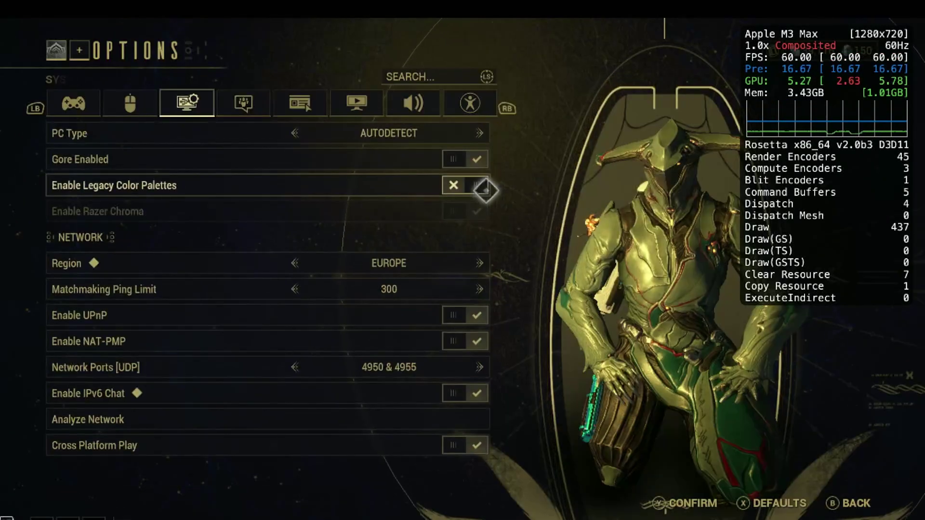
# On the Video options page, cycle Quality Preset from CUSTOM through LOW to HIGH.
pyautogui.press('e')
pyautogui.press('e')
pyautogui.press('e')
pyautogui.press('e')
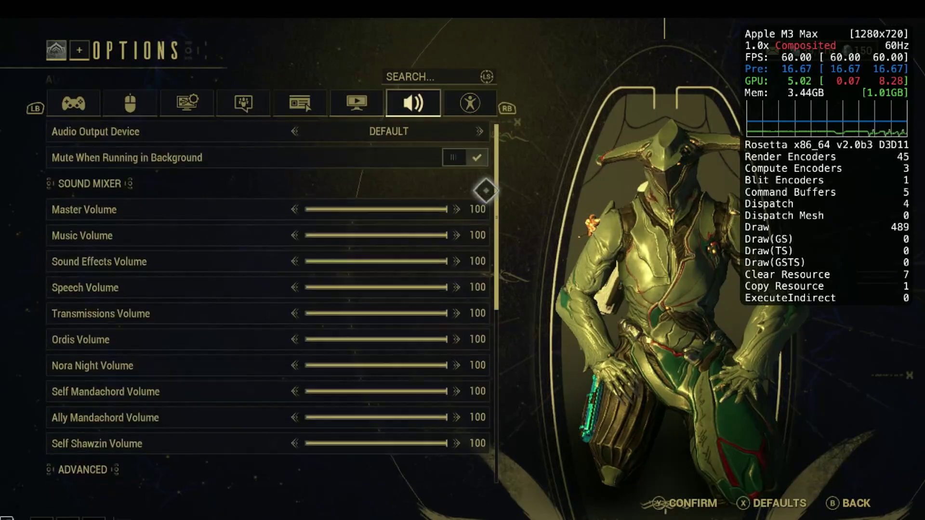
pyautogui.press('q')
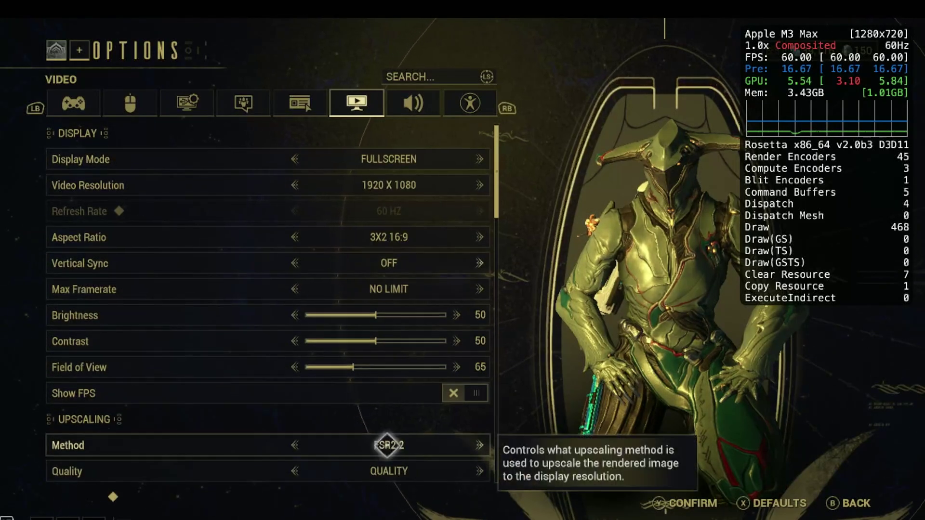
pyautogui.press('Down')
pyautogui.press('Down')
pyautogui.press('Down')
pyautogui.press('Down')
pyautogui.press('Down')
pyautogui.press('Down')
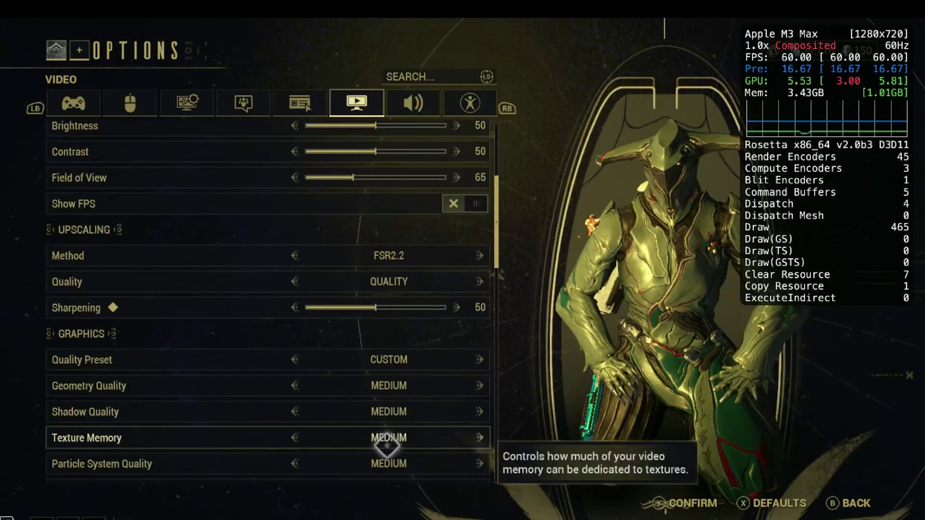
pyautogui.press('Down')
pyautogui.press('Down')
pyautogui.press('Up')
pyautogui.press('Up')
pyautogui.press('Up')
pyautogui.press('Up')
pyautogui.press('Up')
pyautogui.press('Right')
pyautogui.press('Right')
pyautogui.press('Right')
pyautogui.press('Down')
pyautogui.press('Down')
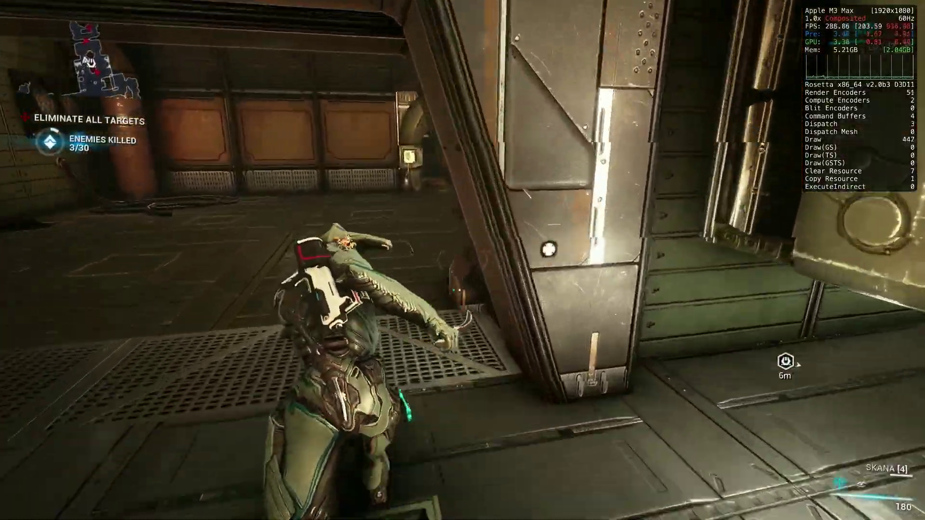
# Shoot enemies with the MK1-Braton and finish the Lancer with the Skana.
pyautogui.press('w')
pyautogui.click(463, 260)
pyautogui.click(462, 260)
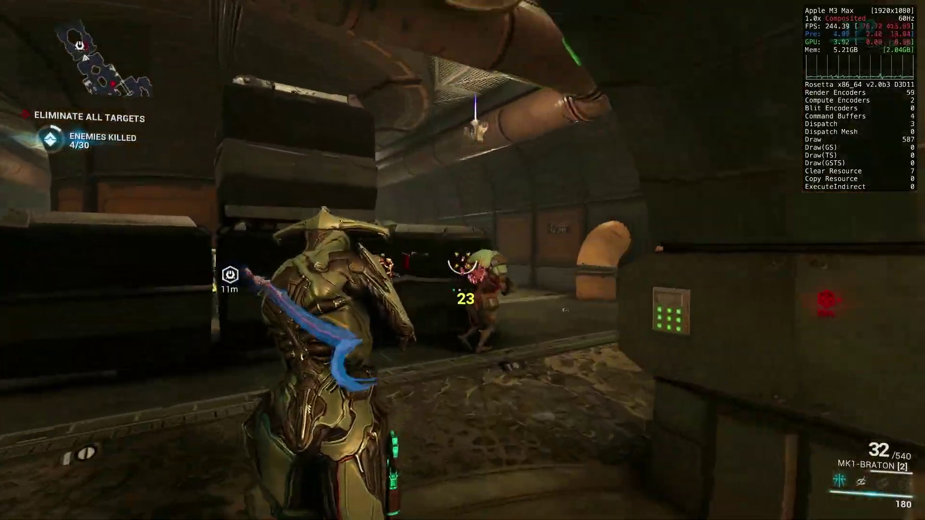
pyautogui.press('w')
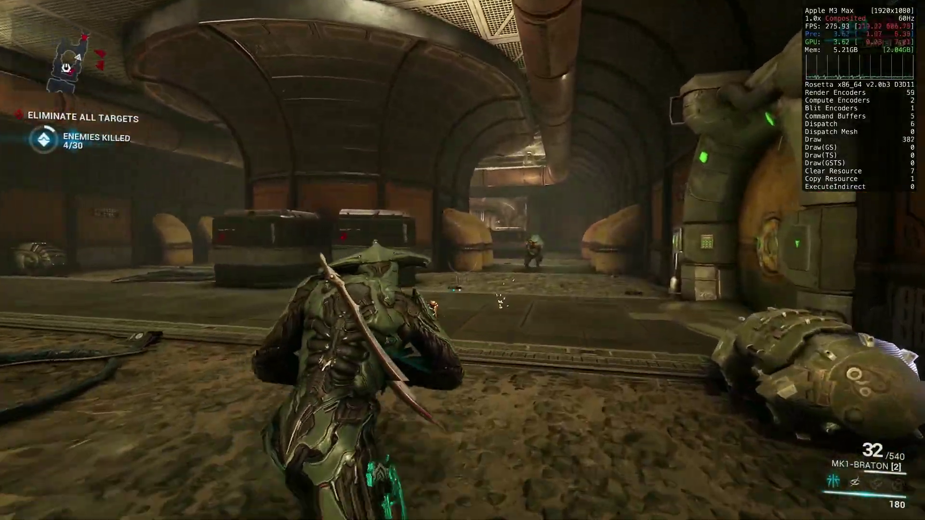
pyautogui.click(463, 260)
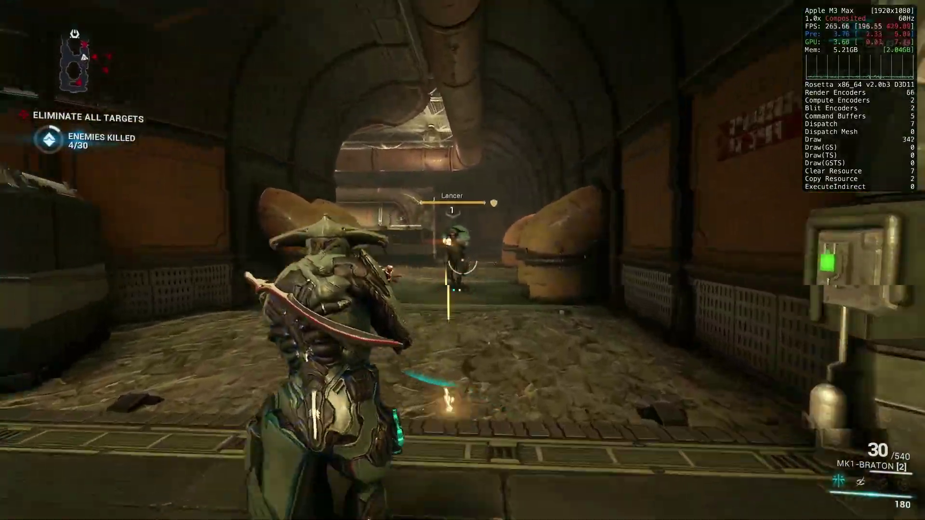
pyautogui.click(463, 260)
pyautogui.press('e')
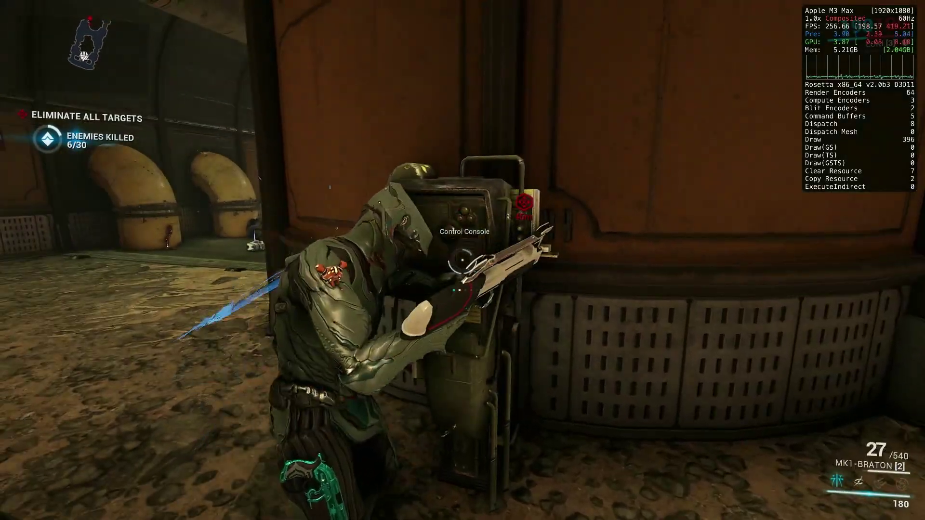
# Run down the corridor past the control console, picking up ammo.
pyautogui.press('w')
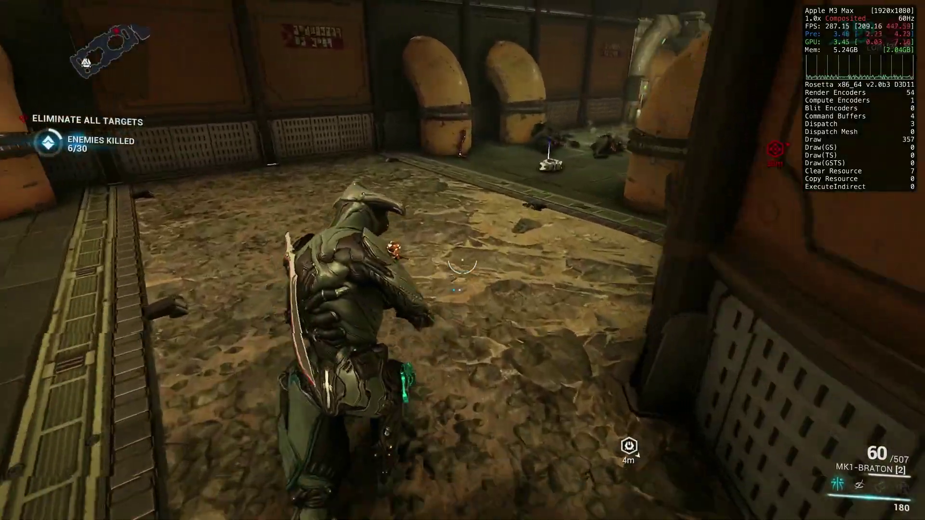
pyautogui.press('w')
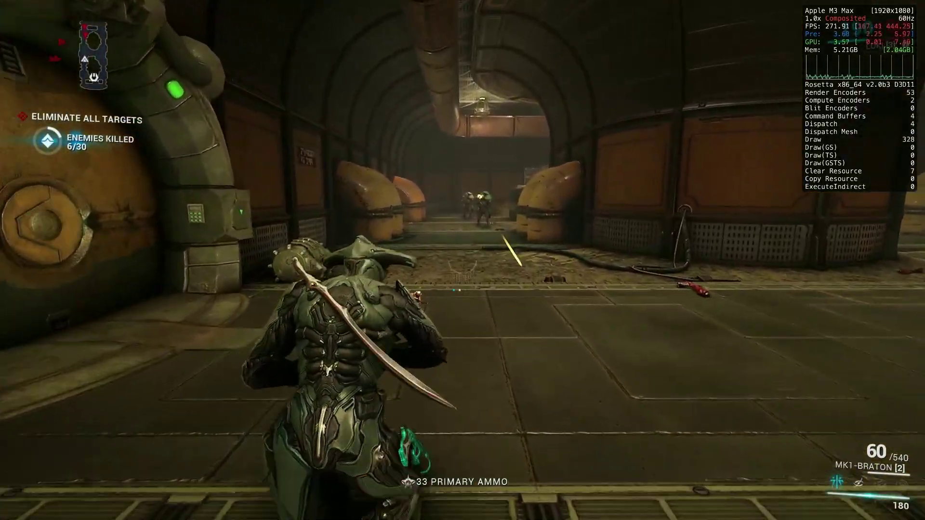
pyautogui.press('w')
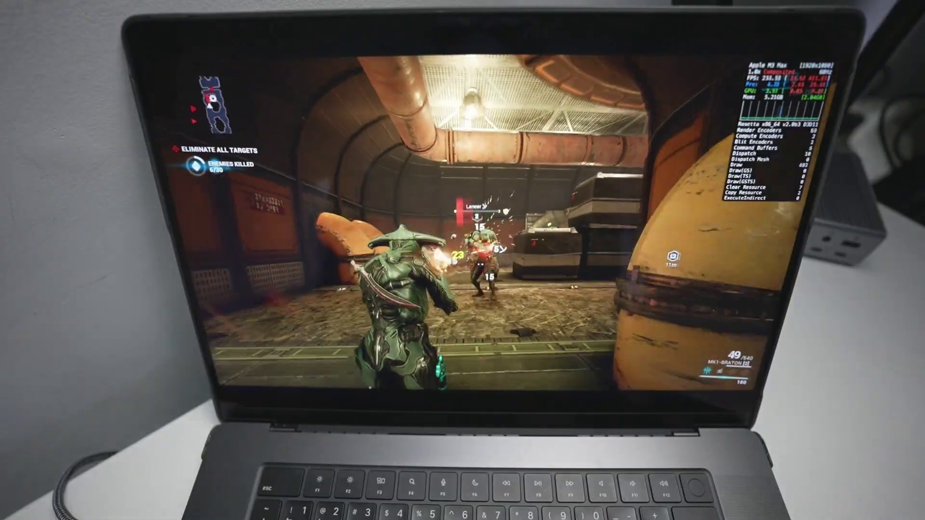